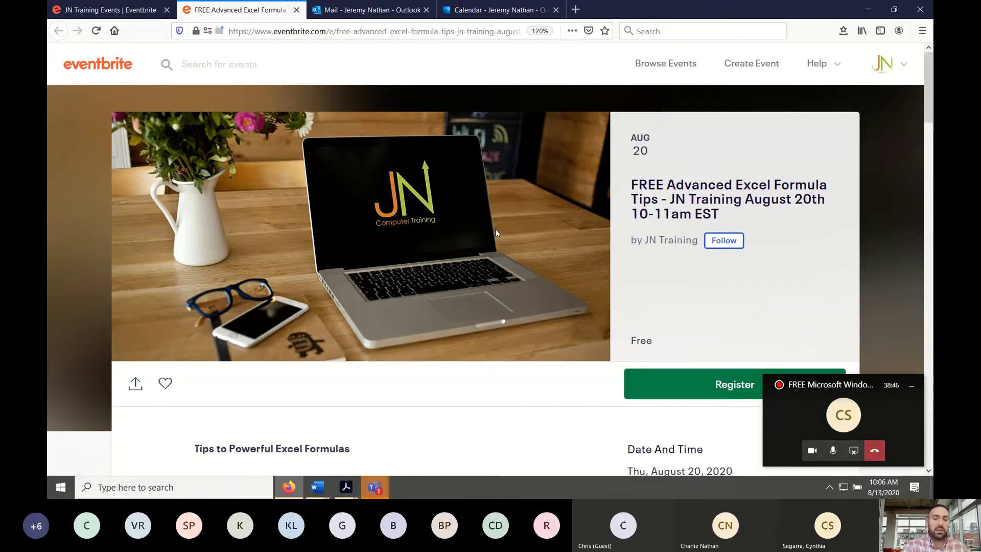
Step: Open a File Explorer window and minimize the Teams meeting window covering it
key(super+e)
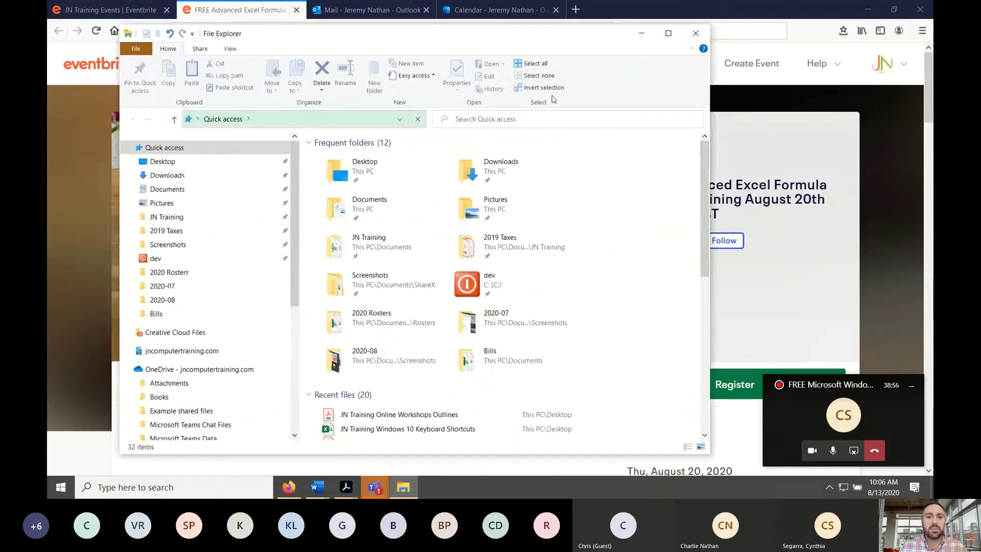
click(696, 34)
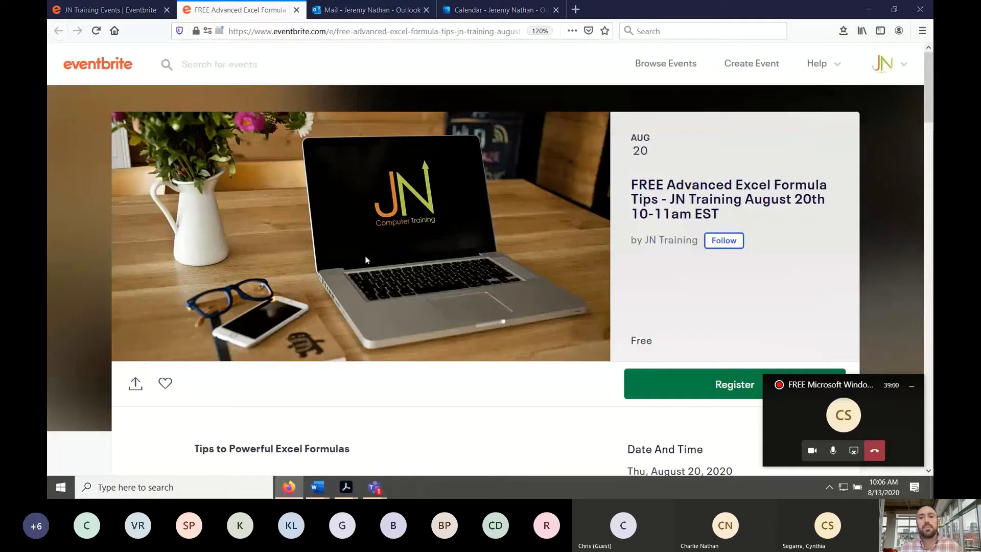
key(super+e)
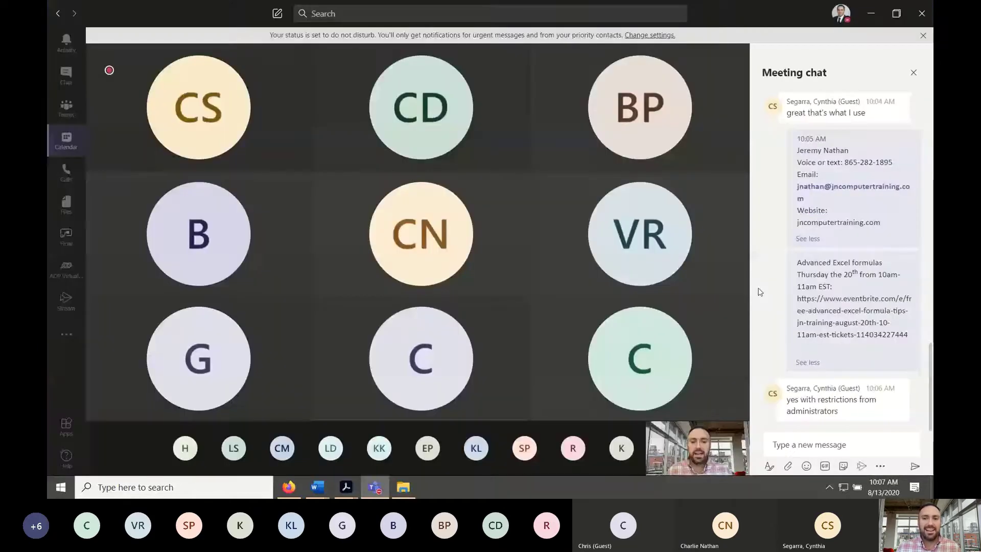
click(812, 413)
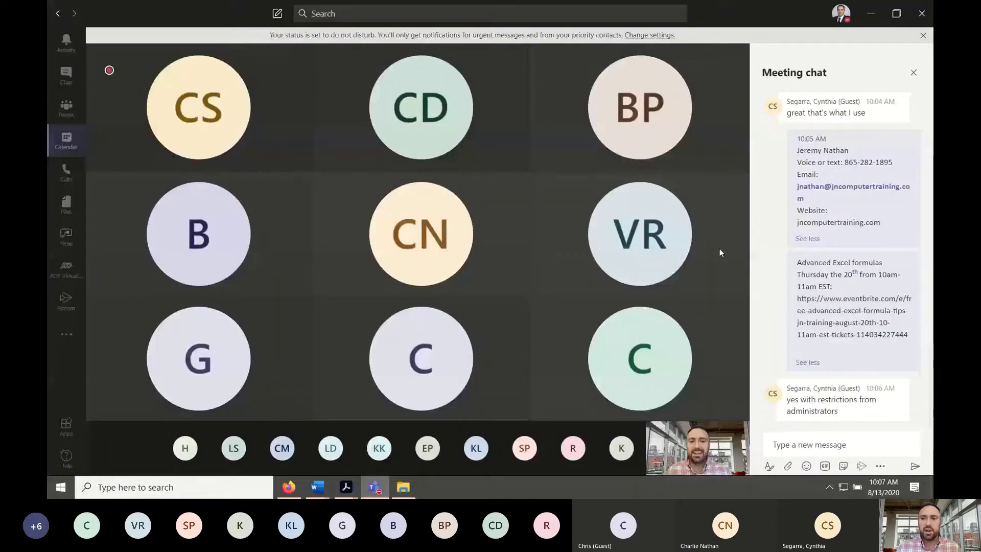
click(871, 13)
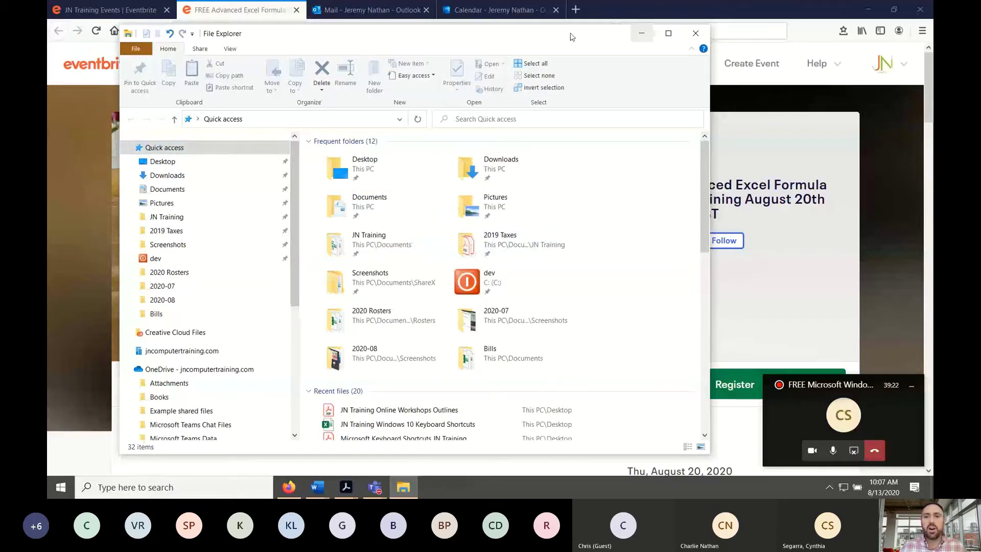
Step: Show the Desktop folder's contents in File Explorer and maximize the window
drag(549, 37, 605, 30)
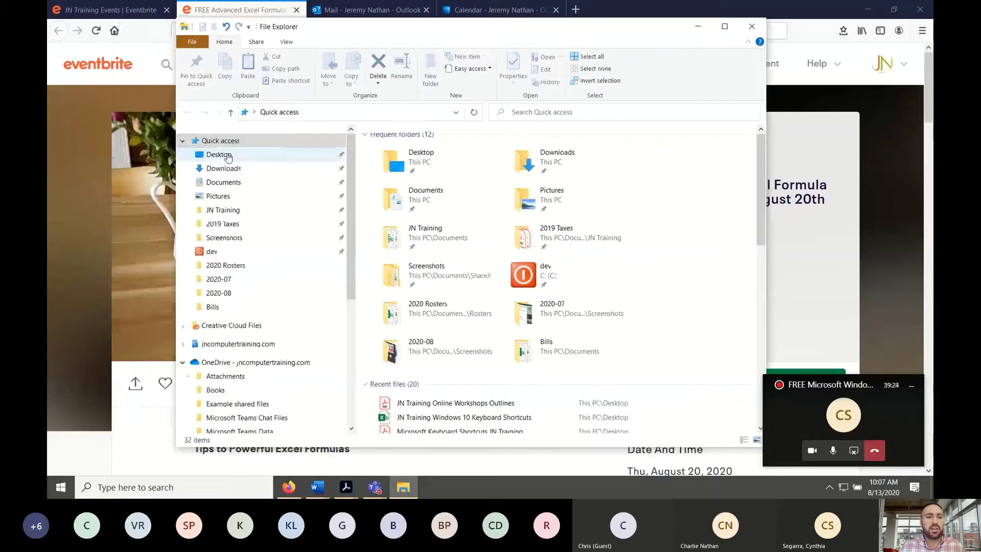
click(219, 155)
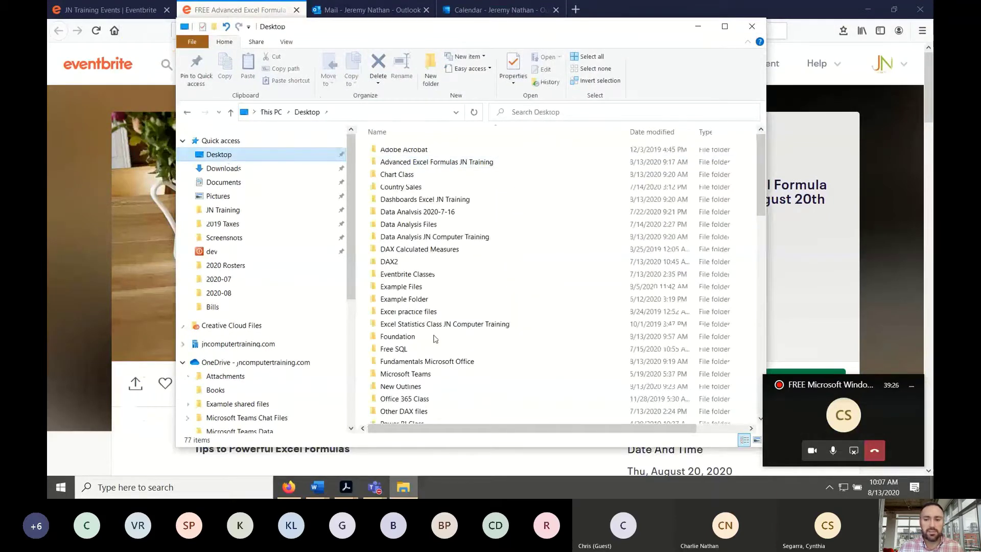
scroll(444, 215, down, 7)
scroll(456, 244, down, 3)
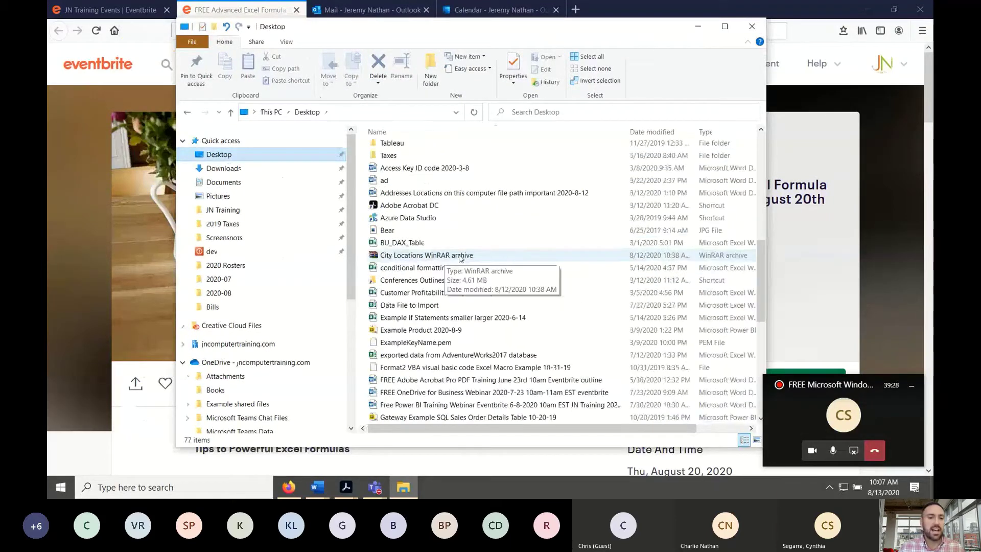
scroll(480, 260, up, 10)
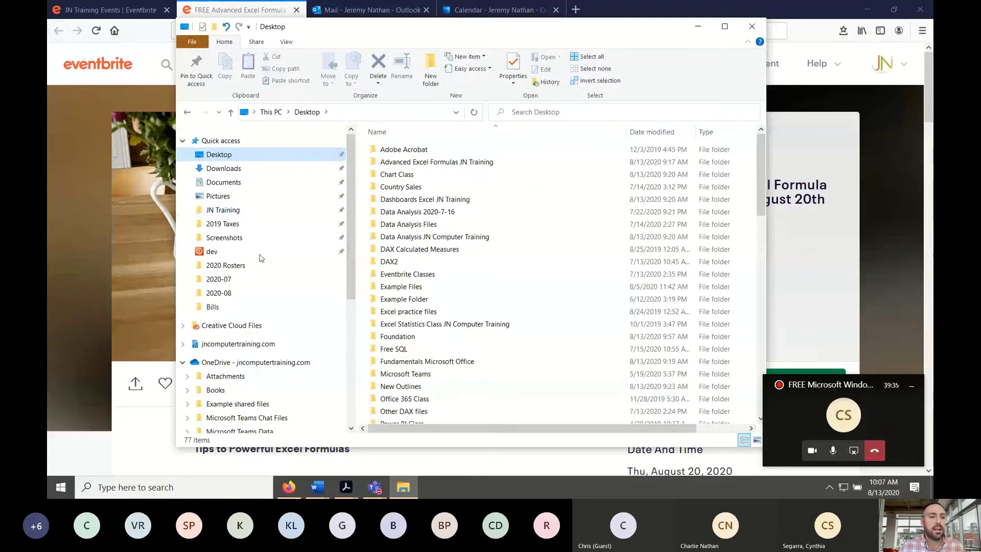
key(super+Up)
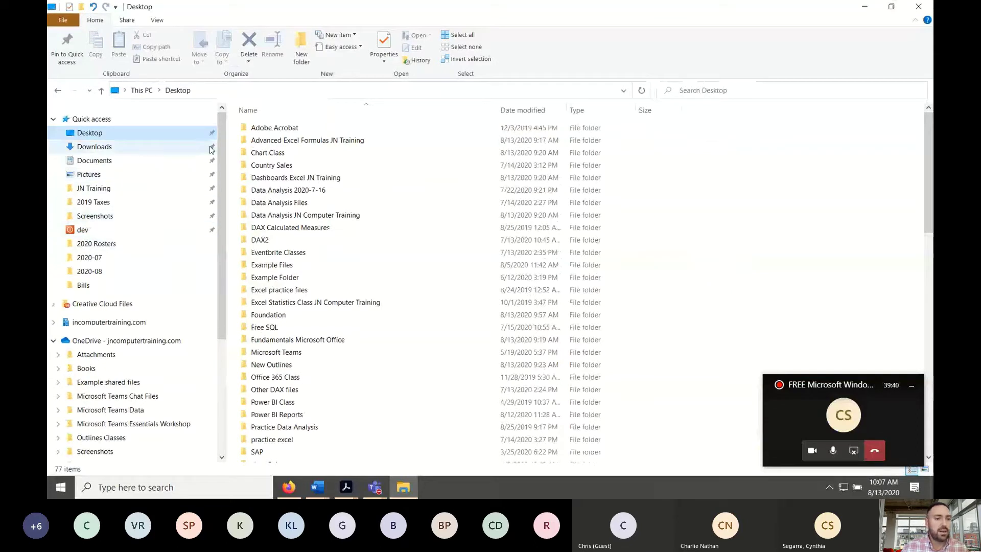
Step: Pin the 2020 Rosters folder to Quick access and unpin it again
right_click(103, 247)
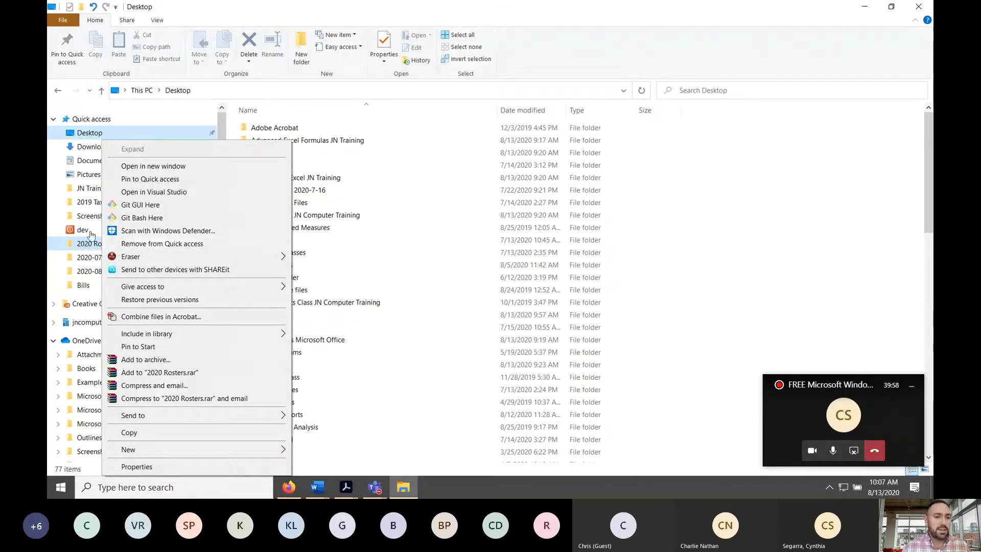
click(150, 179)
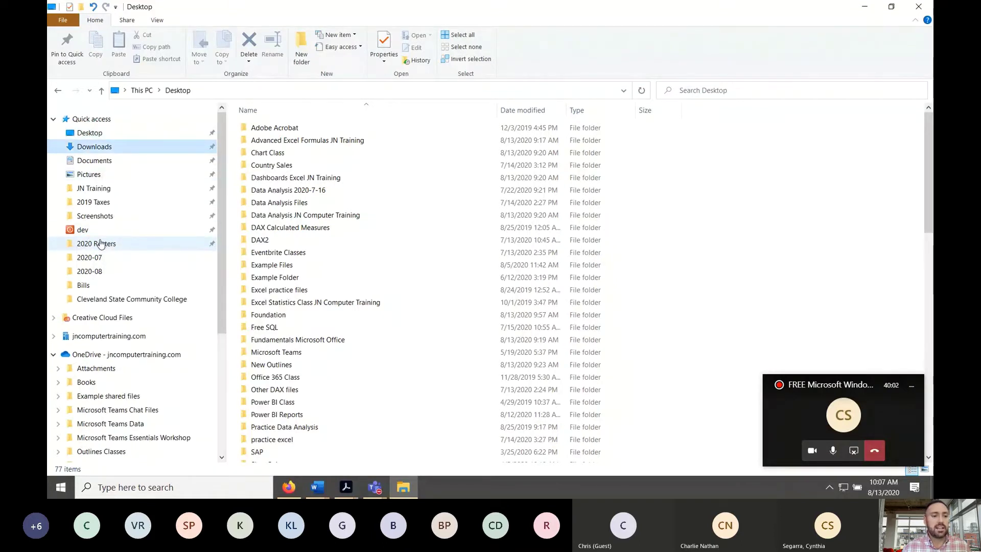
right_click(100, 244)
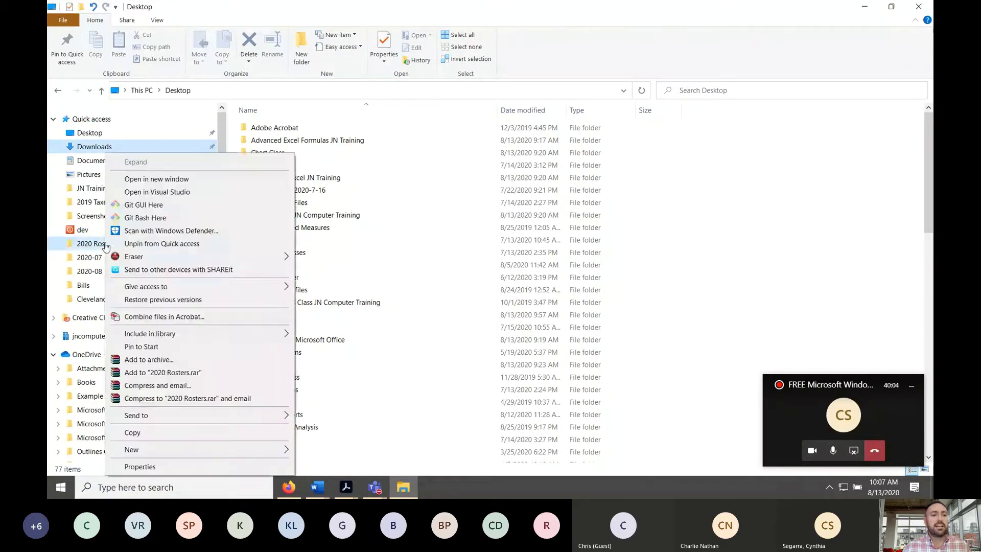
click(156, 244)
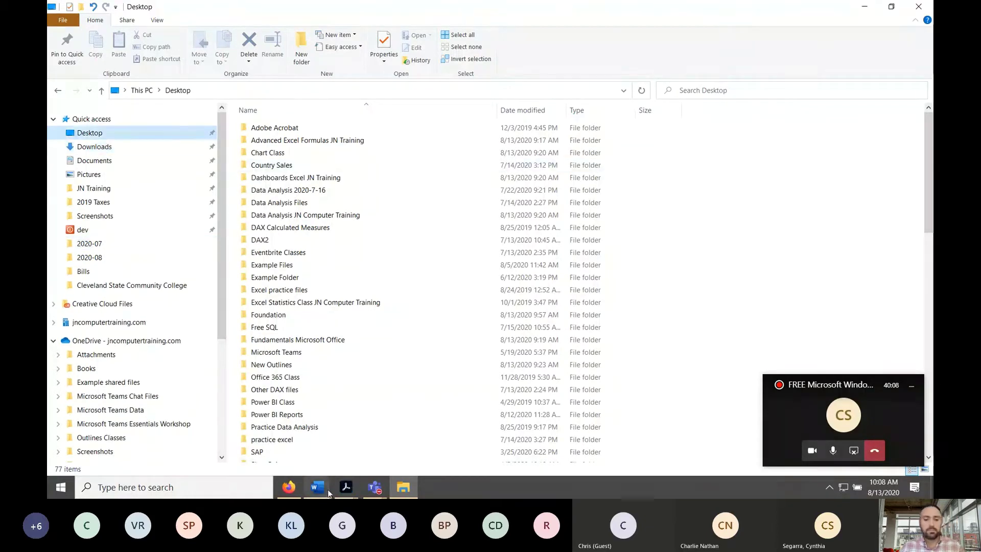
Step: Switch to the Word outline, review its list of File Explorer topics, and minimize the document
mouse_move(327, 491)
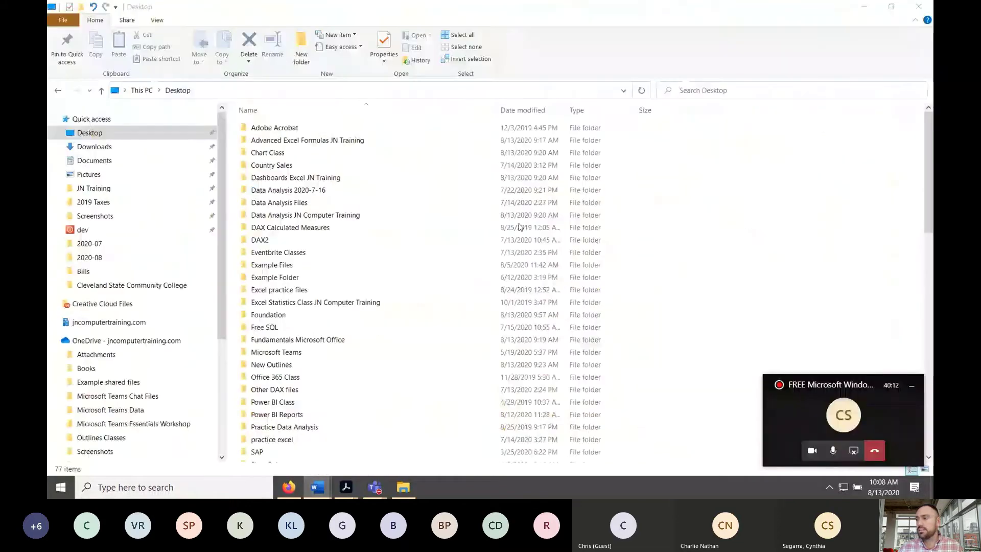
drag(827, 47, 419, 11)
click(395, 310)
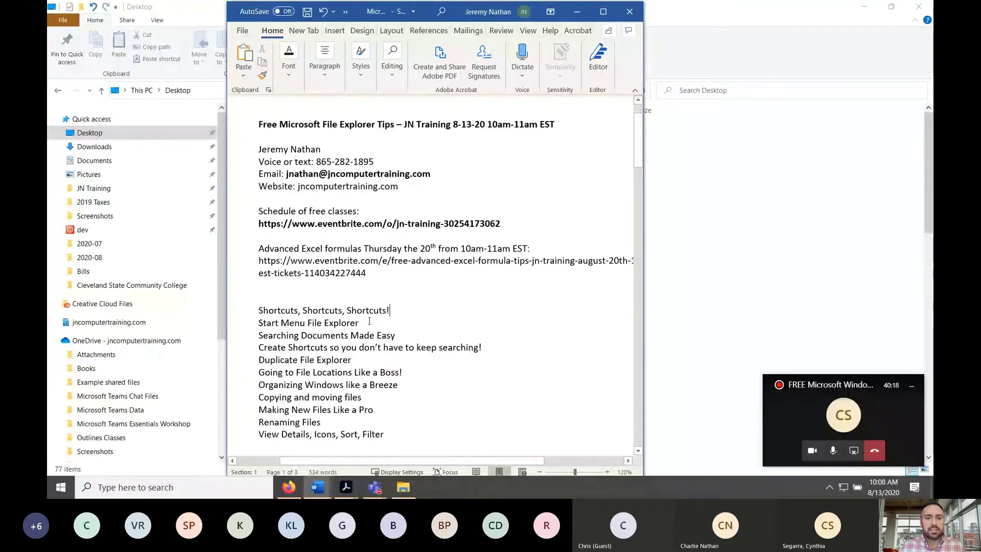
drag(259, 323, 359, 324)
click(328, 309)
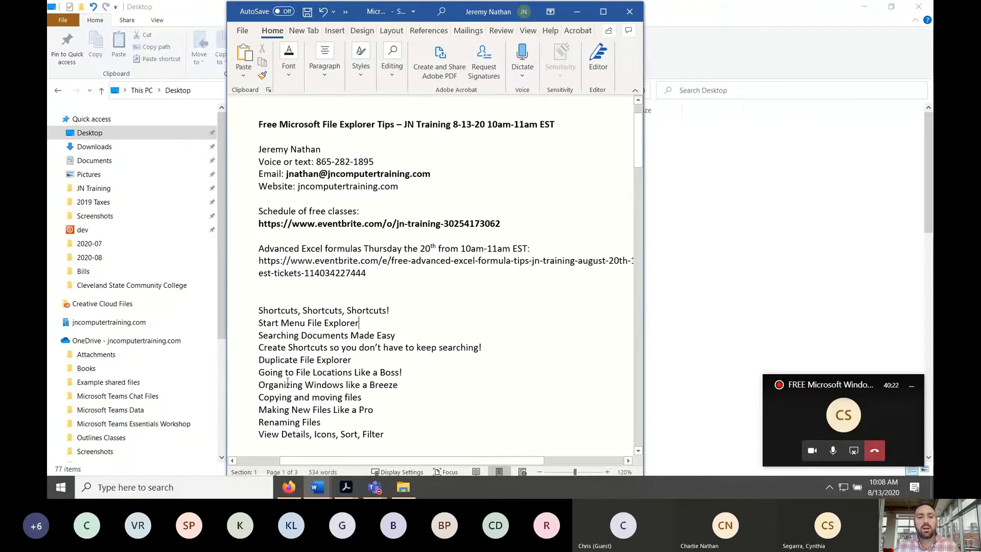
scroll(389, 326, down, 1)
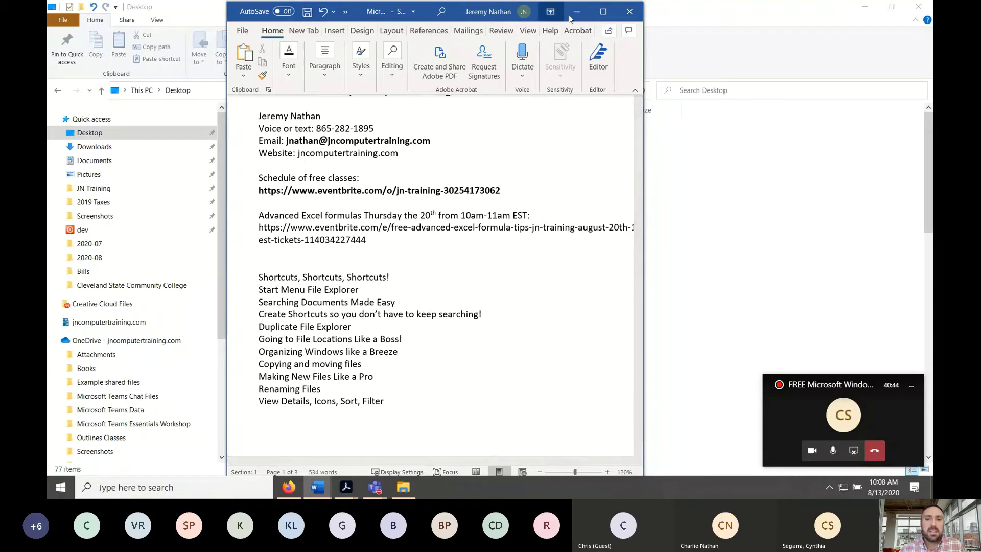
click(577, 14)
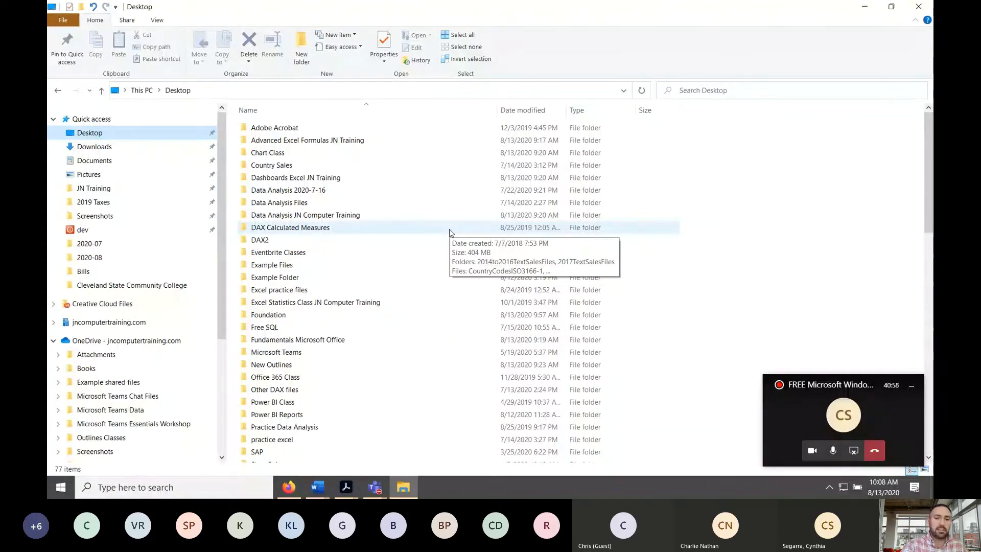
Step: Close the Desktop folder window and reopen File Explorer by searching Windows for "file explorer"
key(alt+F4)
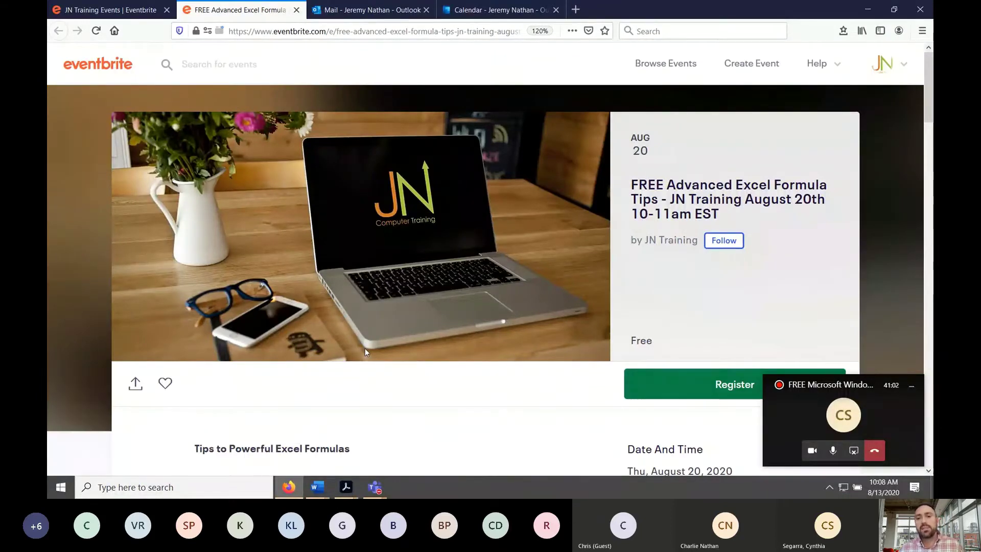
key(super)
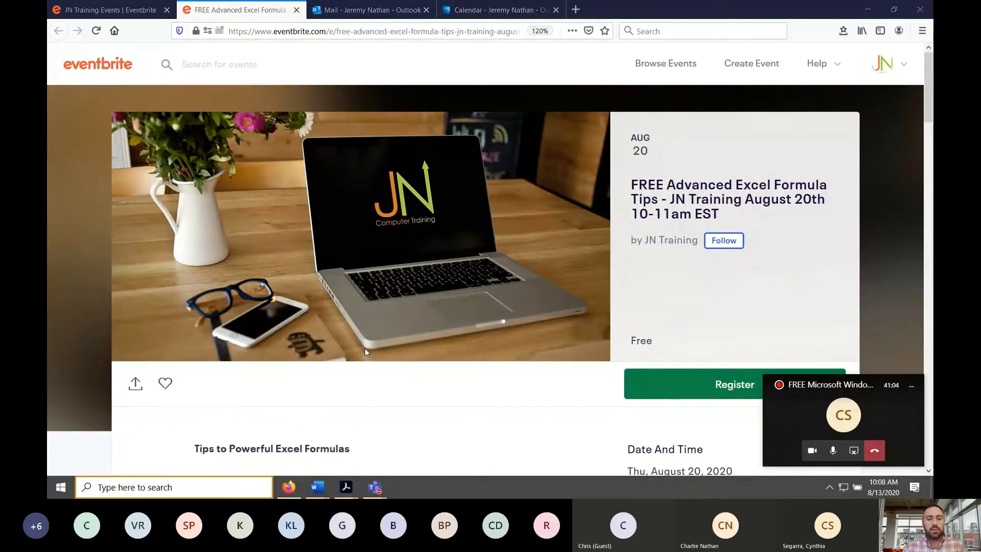
text(file explorer)
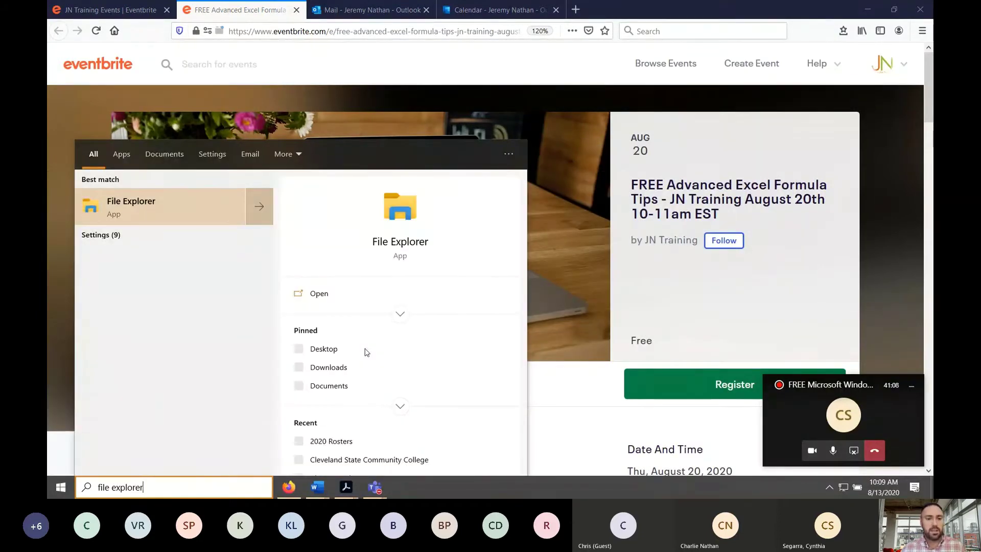
key(Return)
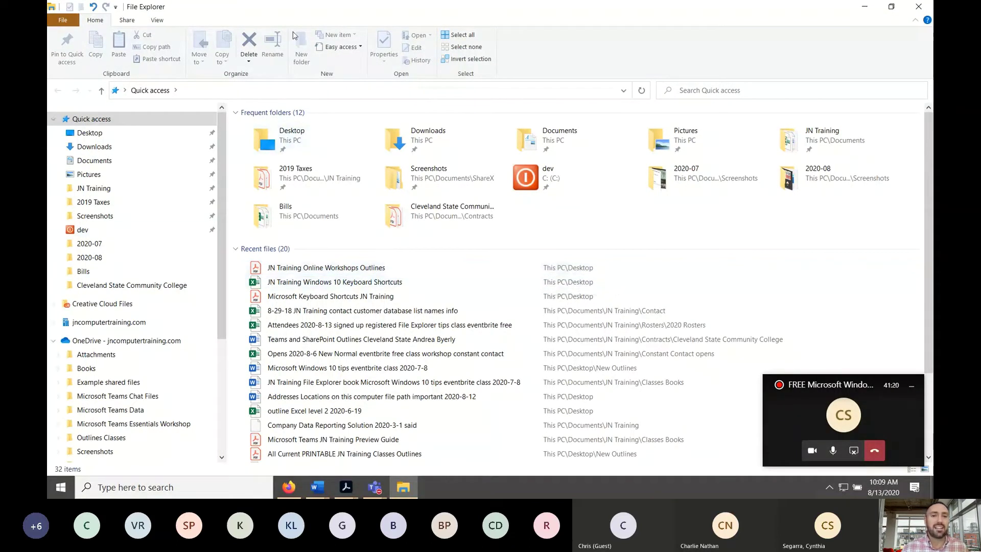
Step: Pin File Explorer to the taskbar and open a new File Explorer window
right_click(405, 491)
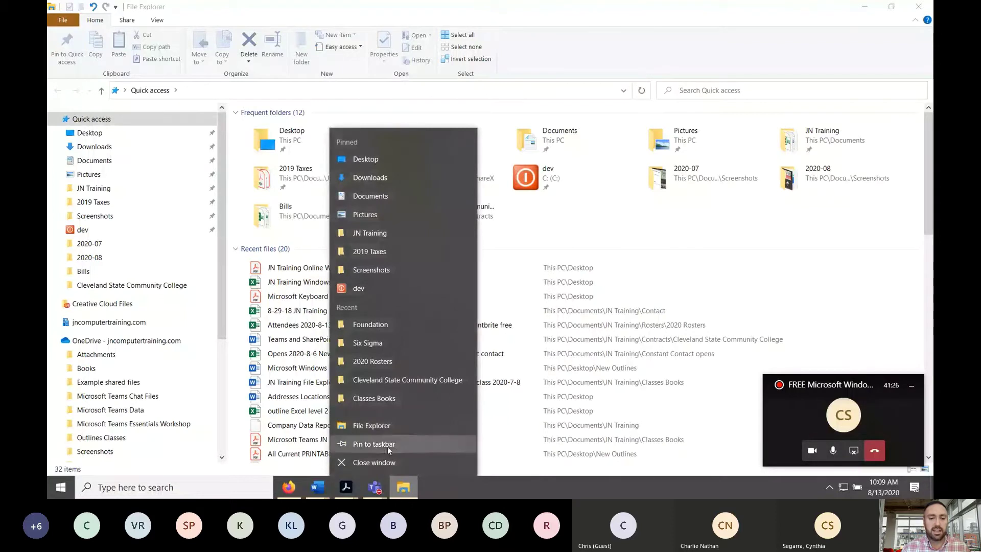
click(380, 443)
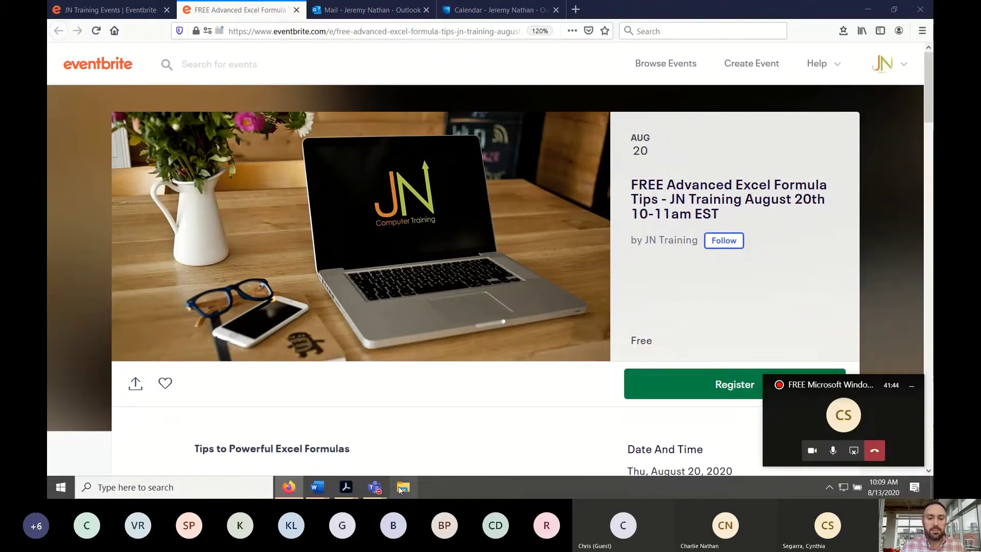
key(super+e)
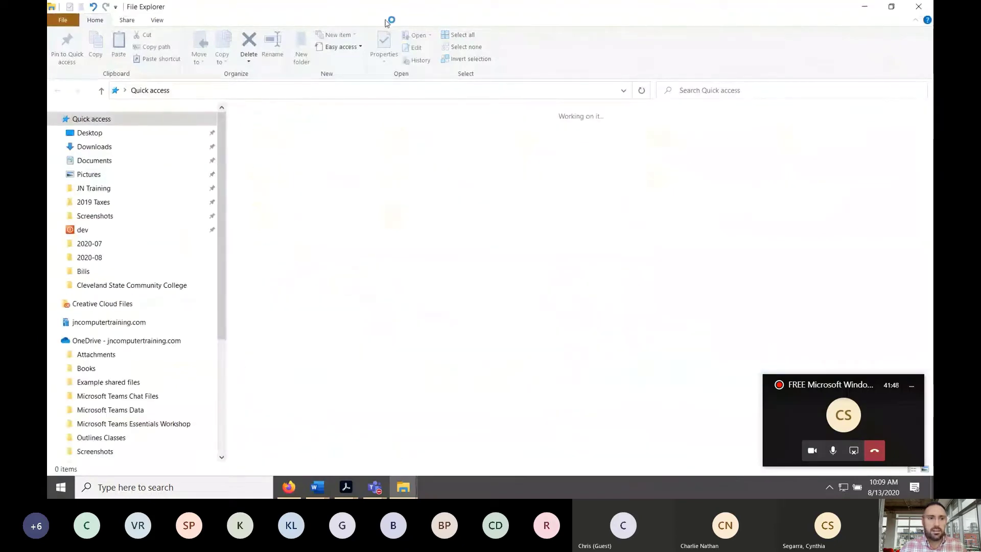
Step: Close the duplicate File Explorer window, and minimize and restore the remaining one
drag(488, 8, 488, 125)
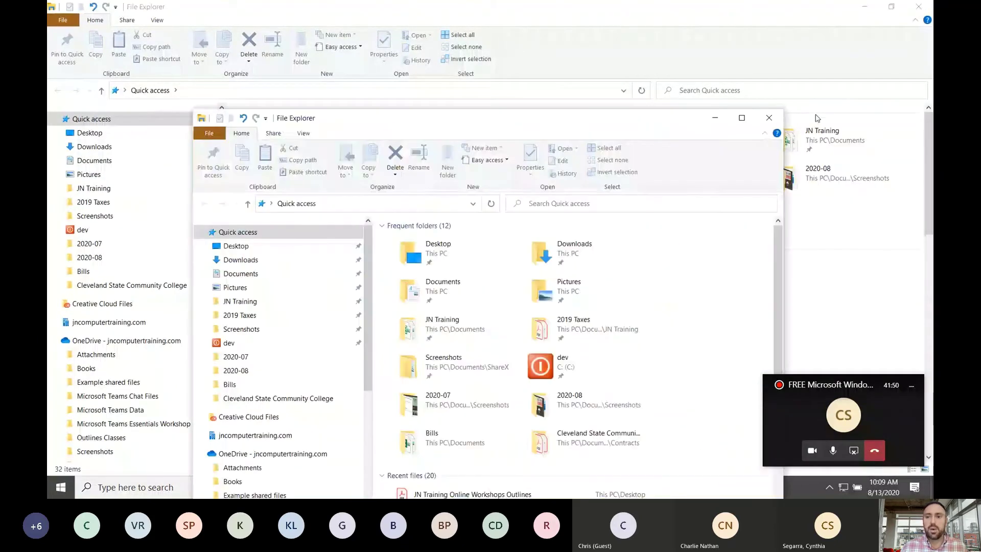
click(770, 119)
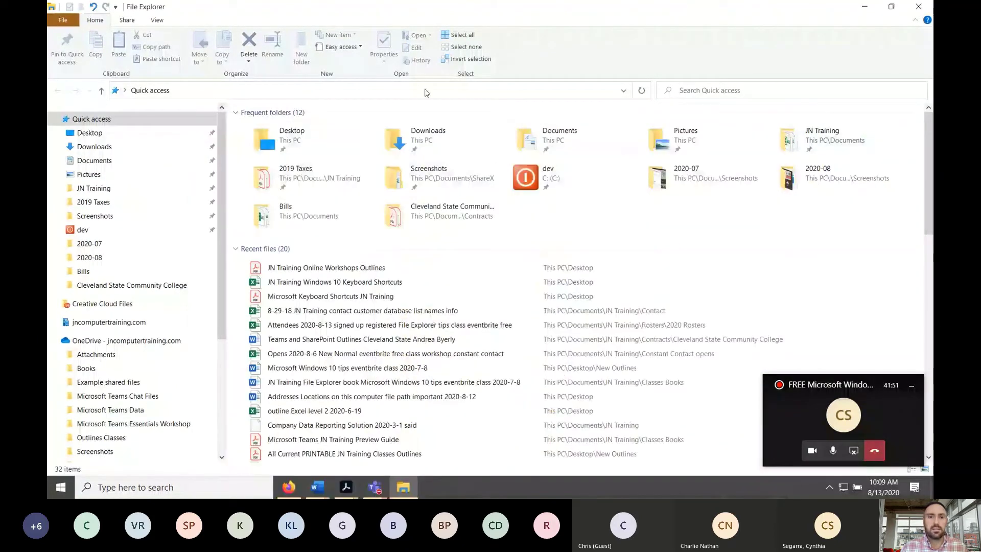
click(408, 488)
click(407, 487)
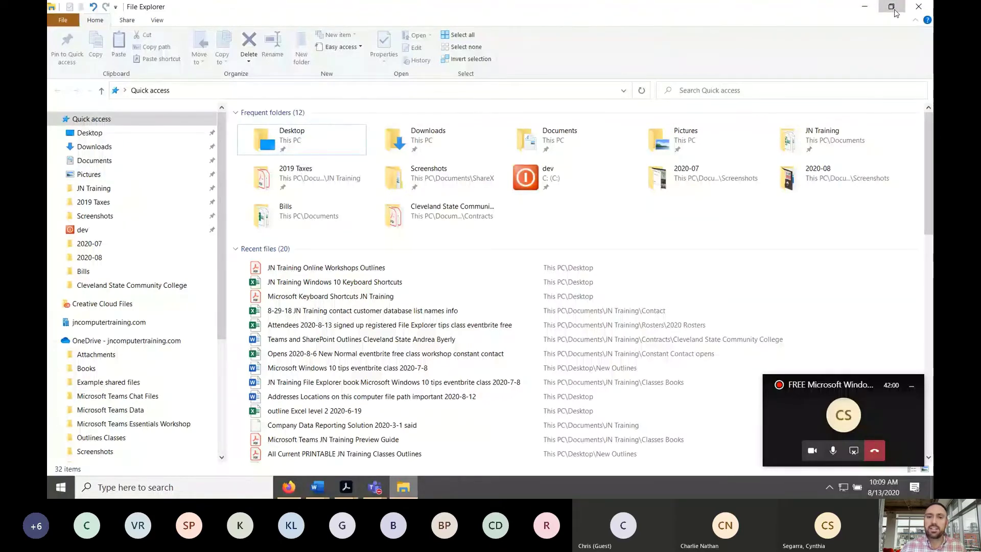
Step: Unmaximize File Explorer, open a second window, and arrange the two windows side by side
click(892, 6)
drag(605, 27, 487, 31)
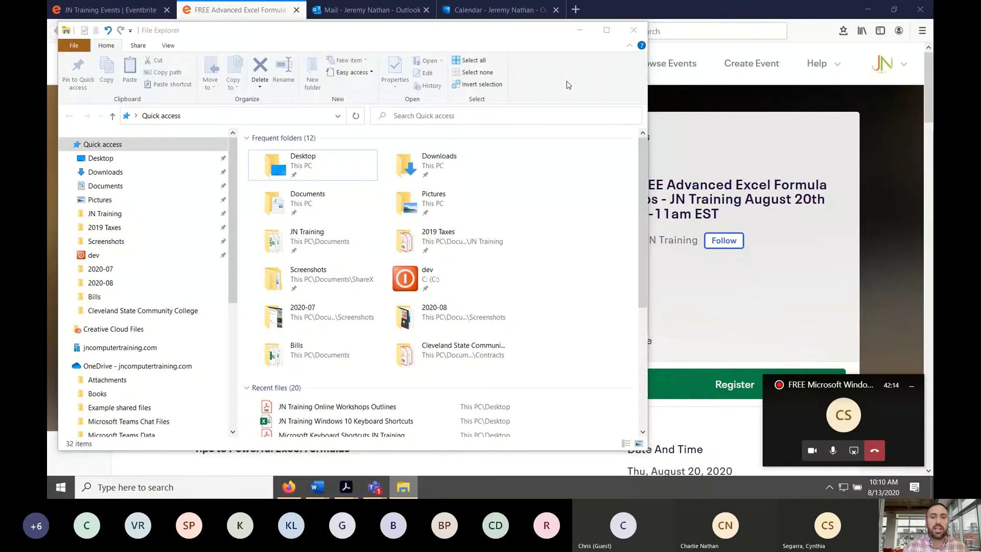
key(super+e)
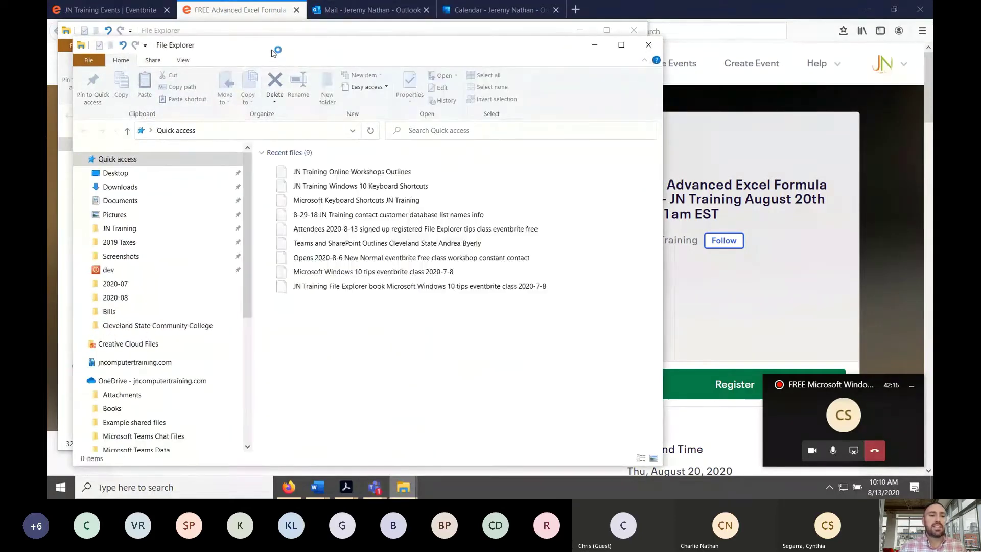
drag(285, 54, 527, 30)
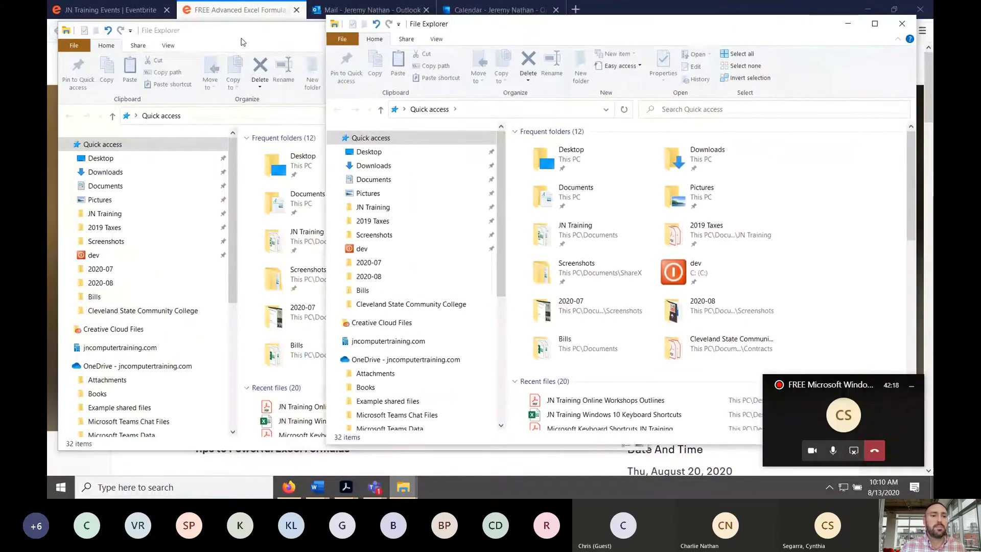
mouse_move(245, 38)
mouse_down()
mouse_move(218, 27)
mouse_move(232, 26)
mouse_up()
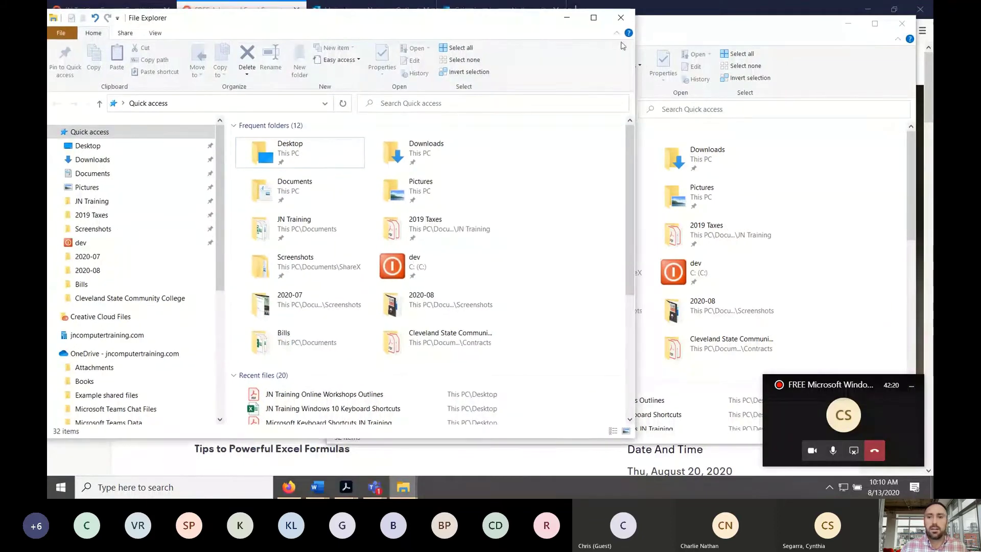
click(704, 23)
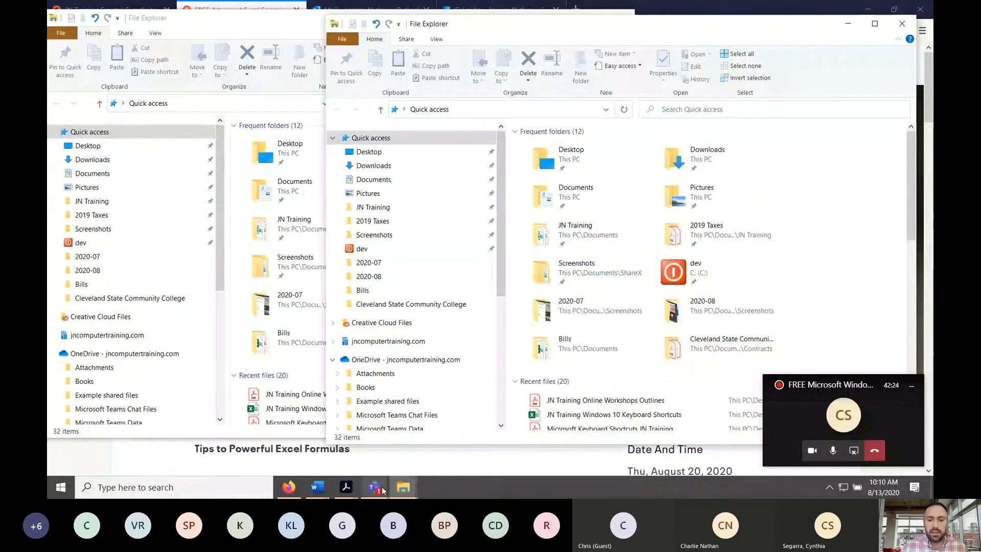
Step: Switch to the Teams meeting window to read the newest messages in the meeting chat
mouse_move(378, 491)
click(326, 424)
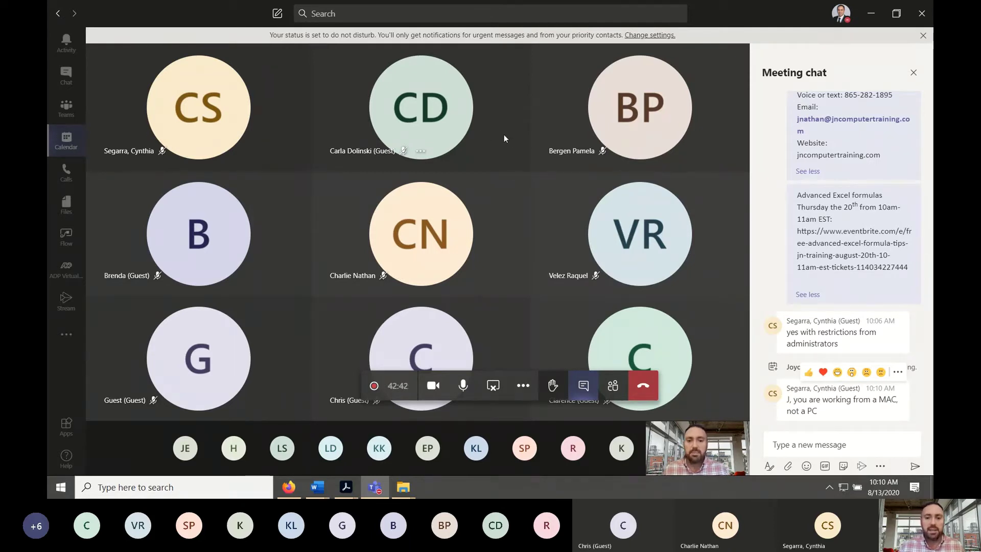
Step: Minimize the Teams meeting window and snap the two File Explorer windows side by side, each filling half the screen
click(872, 14)
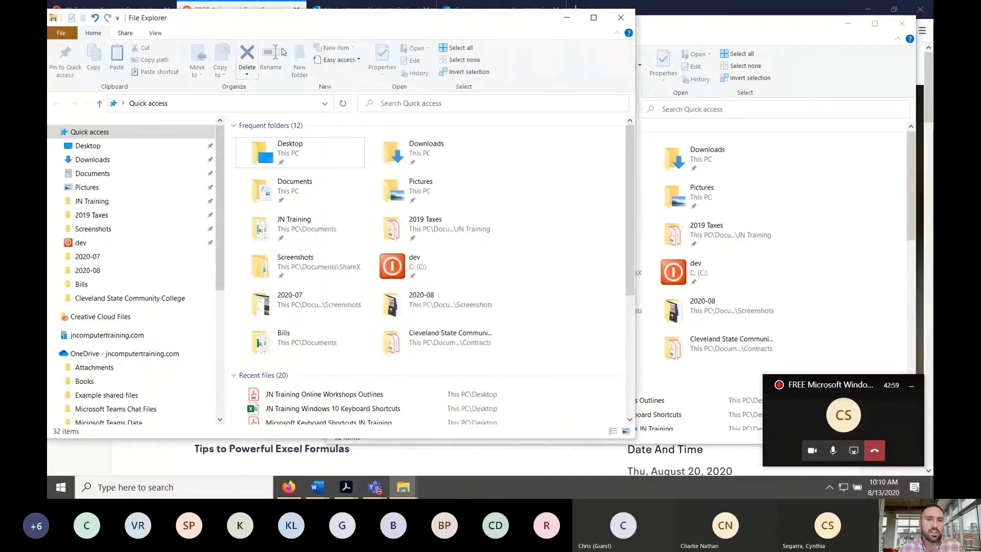
click(674, 34)
click(280, 18)
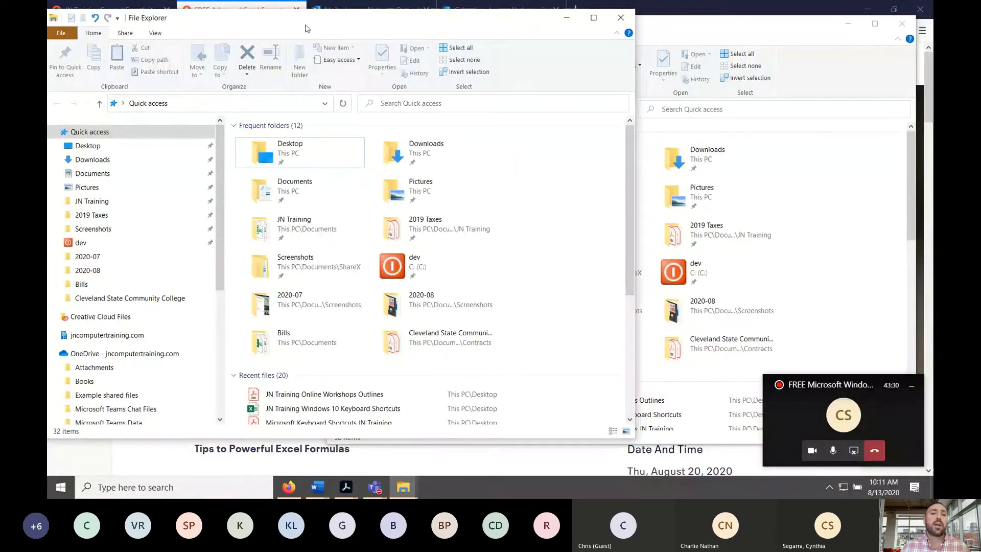
drag(305, 28, 48, 71)
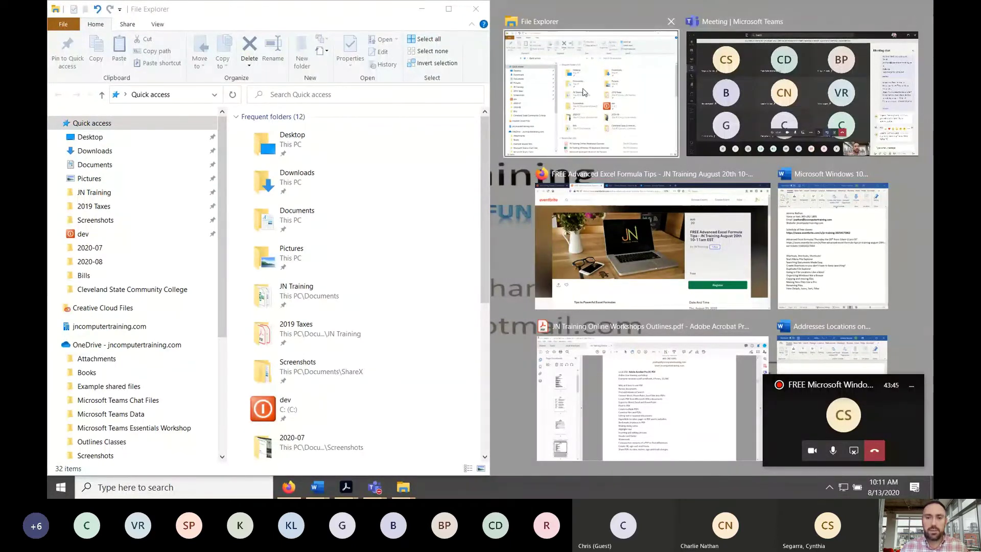
click(568, 92)
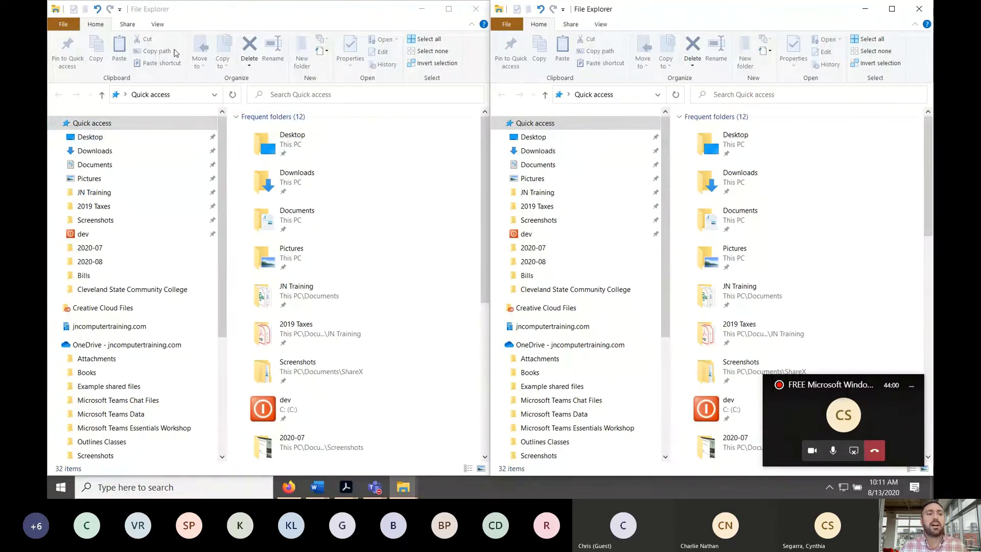
Step: Open the Desktop folder from Quick access in one of the snapped File Explorer windows and maximize that window
click(86, 139)
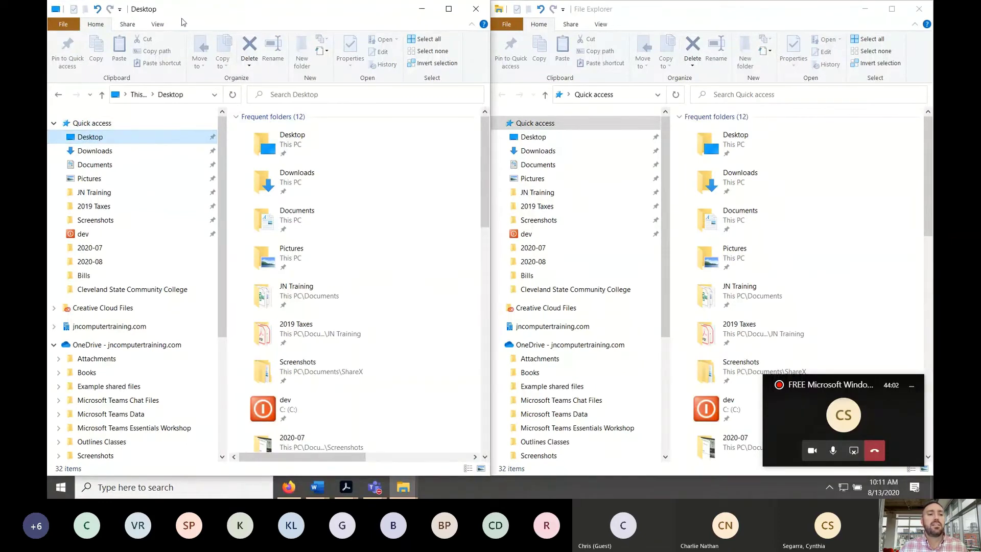
scroll(330, 286, down, 2)
scroll(329, 286, down, 4)
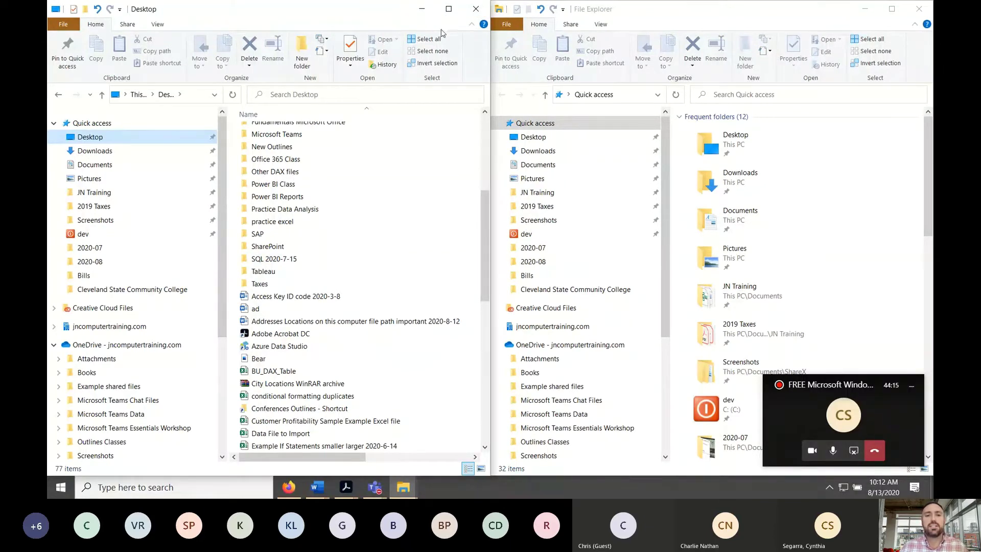
click(448, 10)
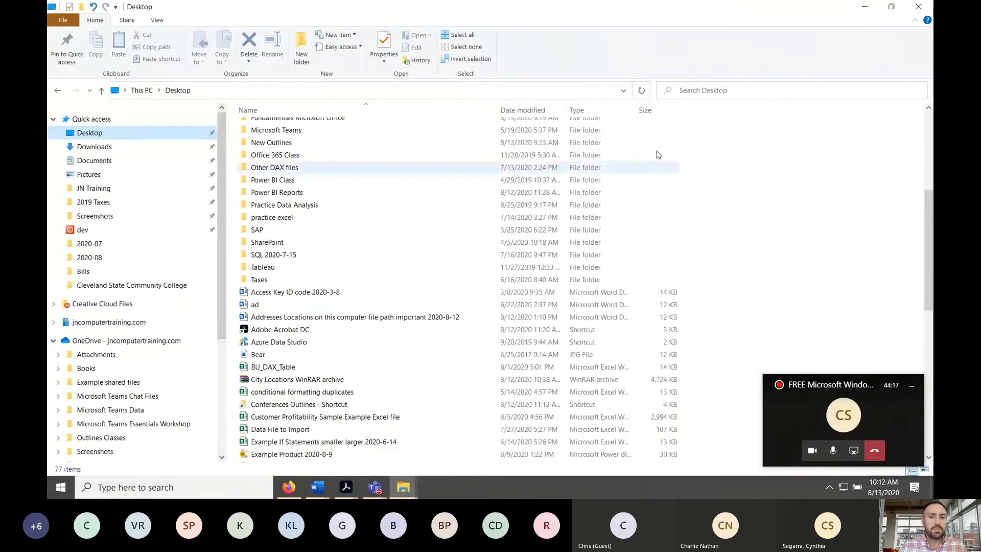
Step: Look through the Desktop folder's contents and sort them by date modified, newest files first
scroll(450, 251, down, 4)
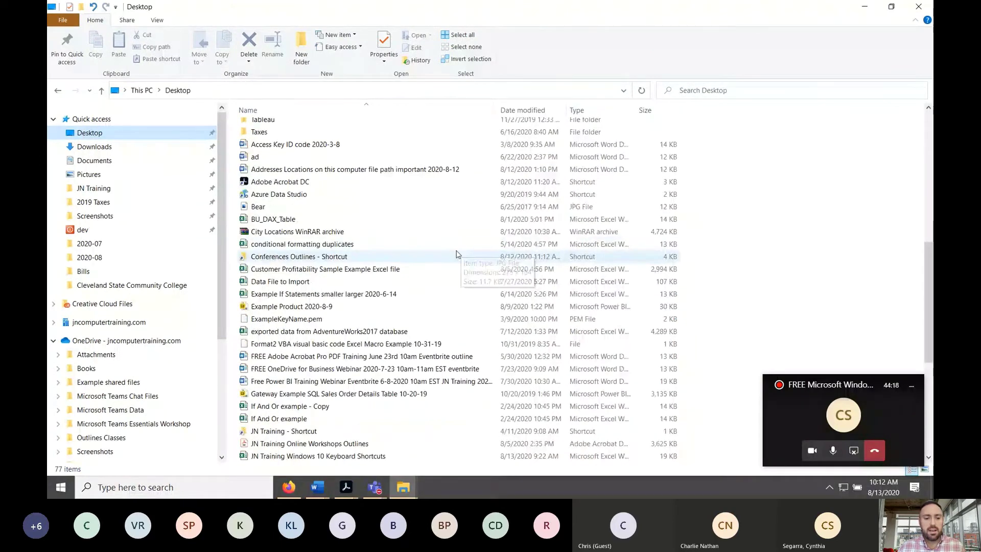
scroll(459, 254, down, 5)
scroll(511, 220, down, 2)
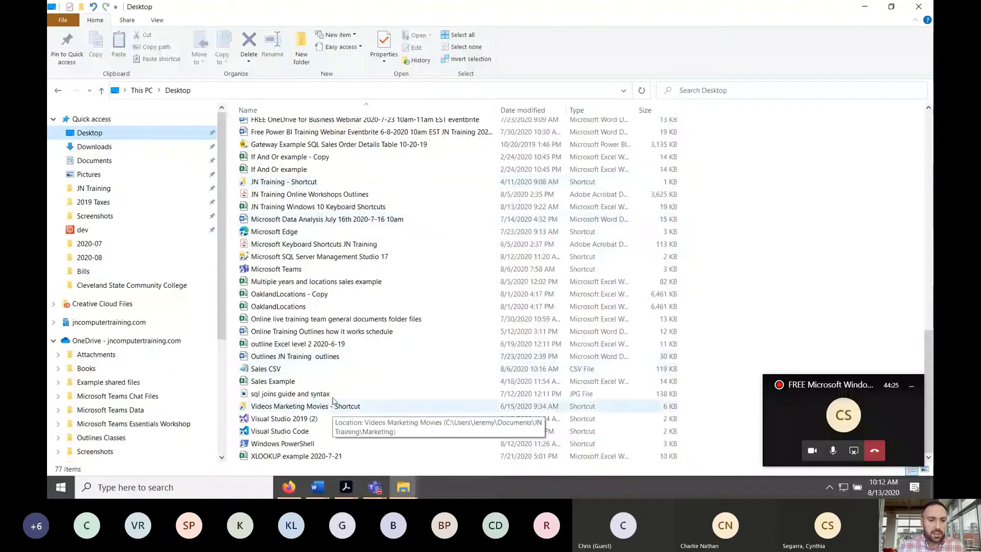
scroll(322, 332, up, 8)
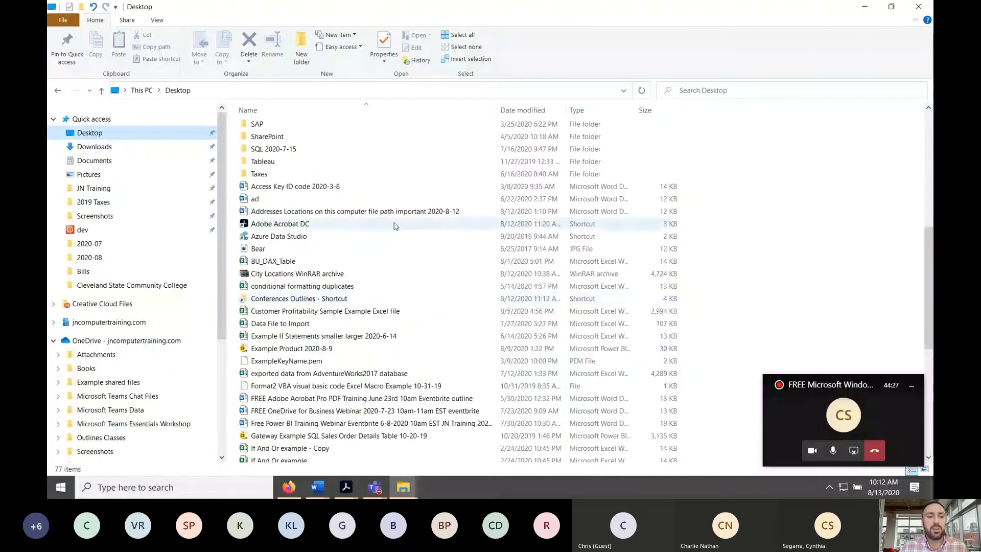
scroll(372, 285, down, 6)
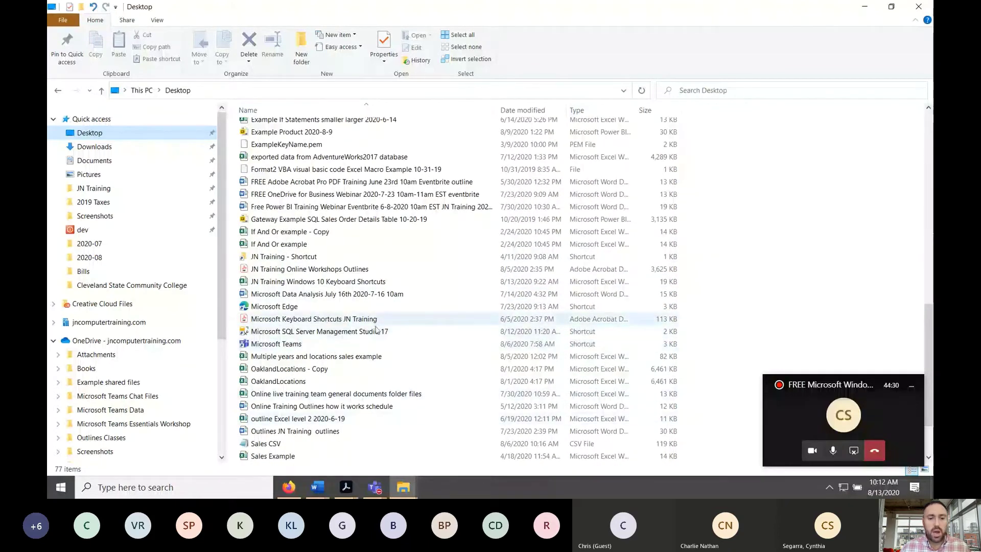
scroll(454, 210, up, 2)
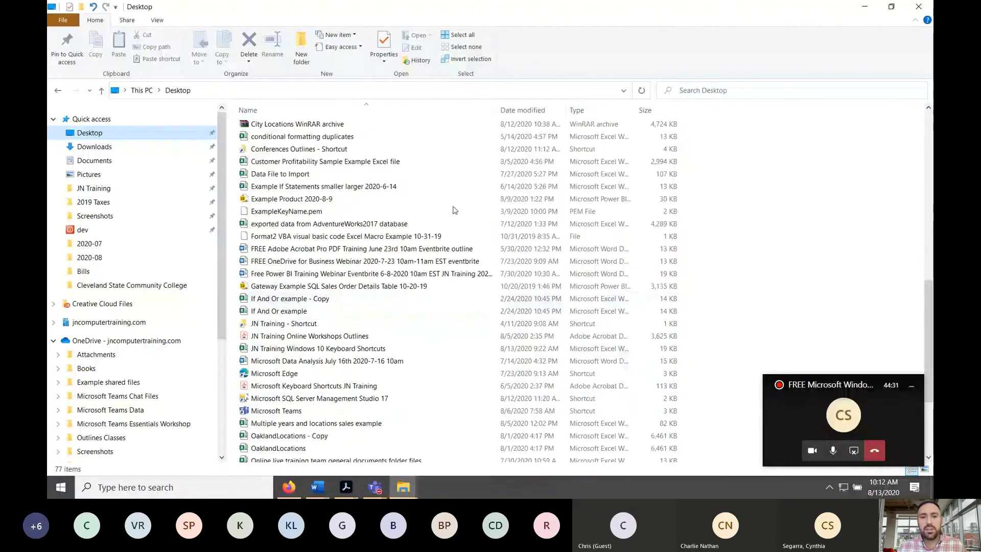
click(516, 111)
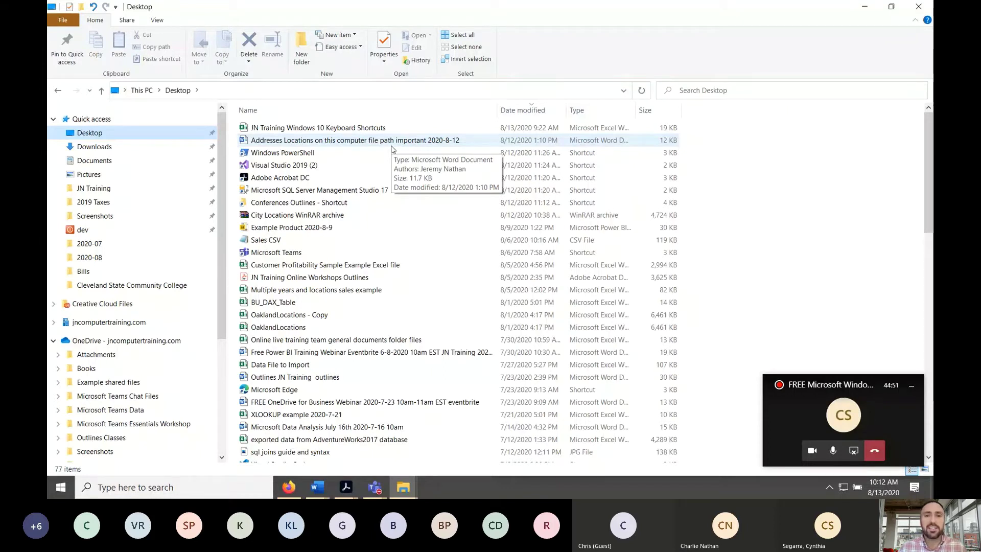
Step: Duplicate the JN Training Windows 10 Keyboard Shortcuts workbook within the Desktop folder and re-sort by date modified, newest first
click(354, 130)
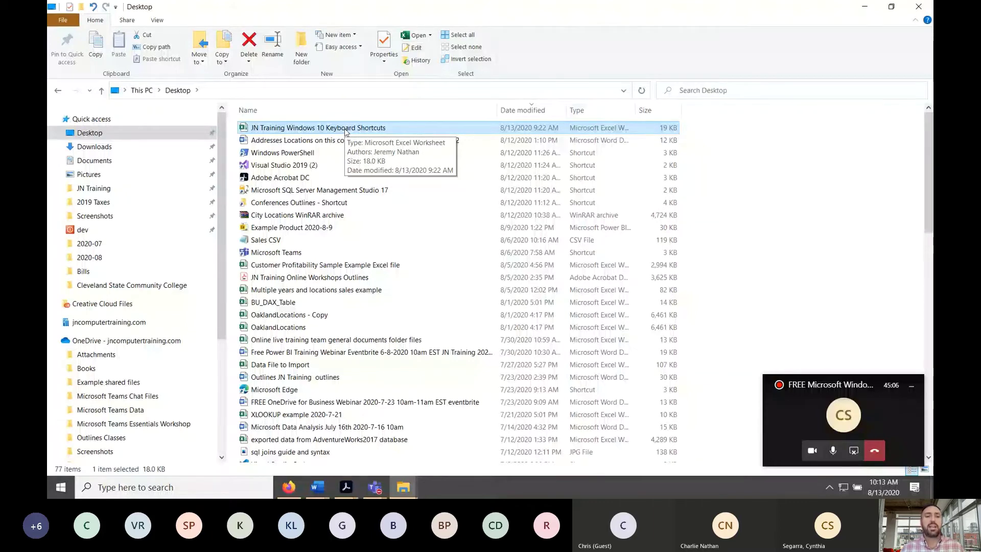
drag(339, 132, 778, 184)
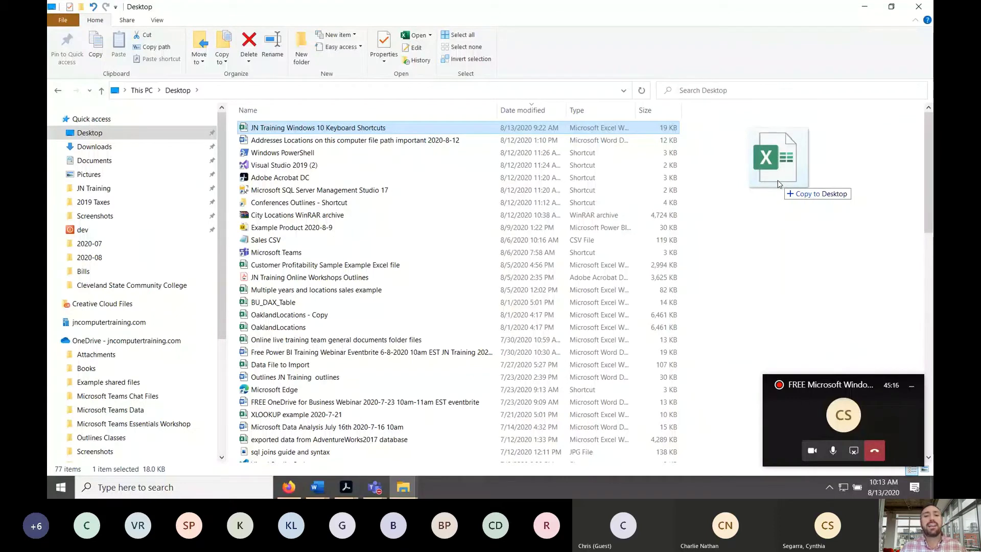
drag(778, 184, 780, 182)
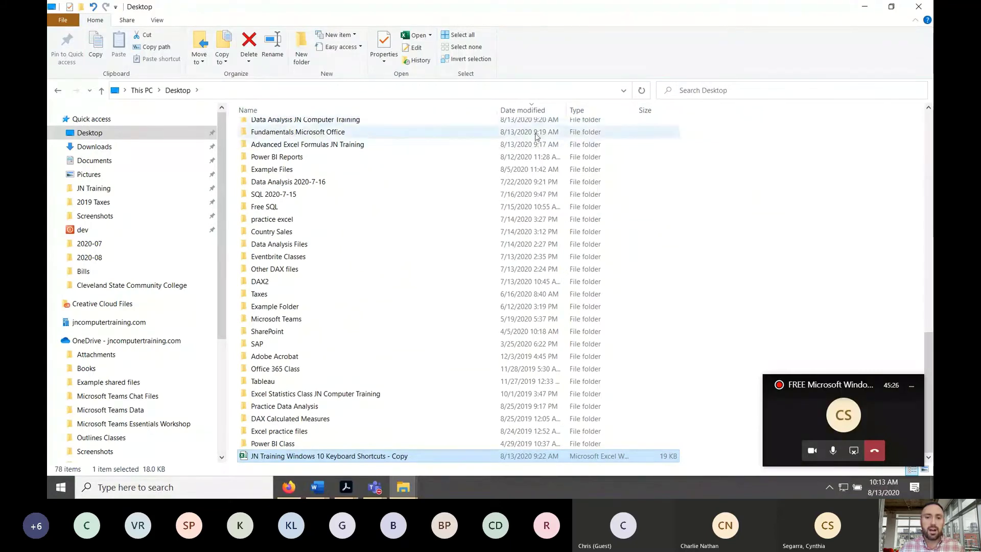
click(527, 111)
click(527, 112)
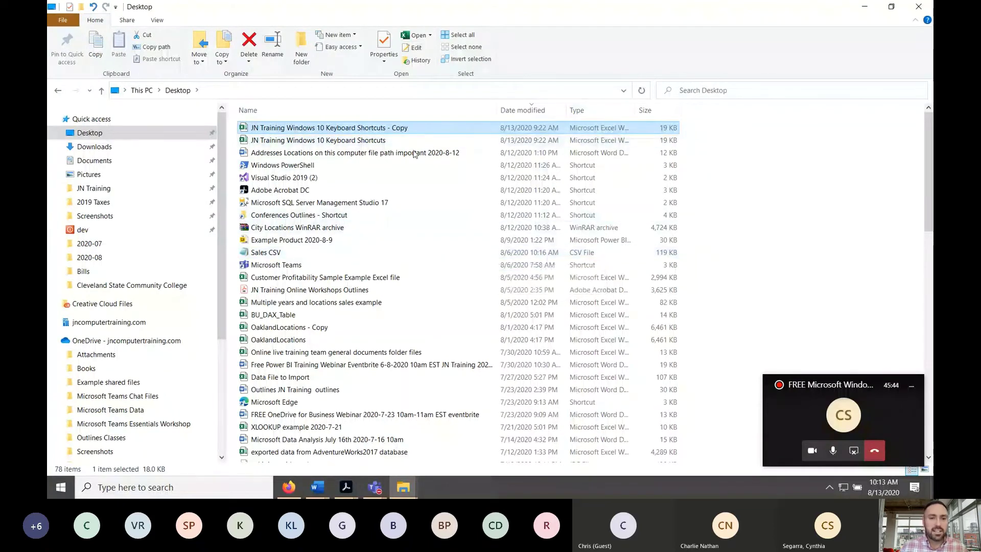
Step: Look up the copy shortcut in the original JN Training Windows 10 Keyboard Shortcuts workbook in Excel, and close the workbook
click(317, 142)
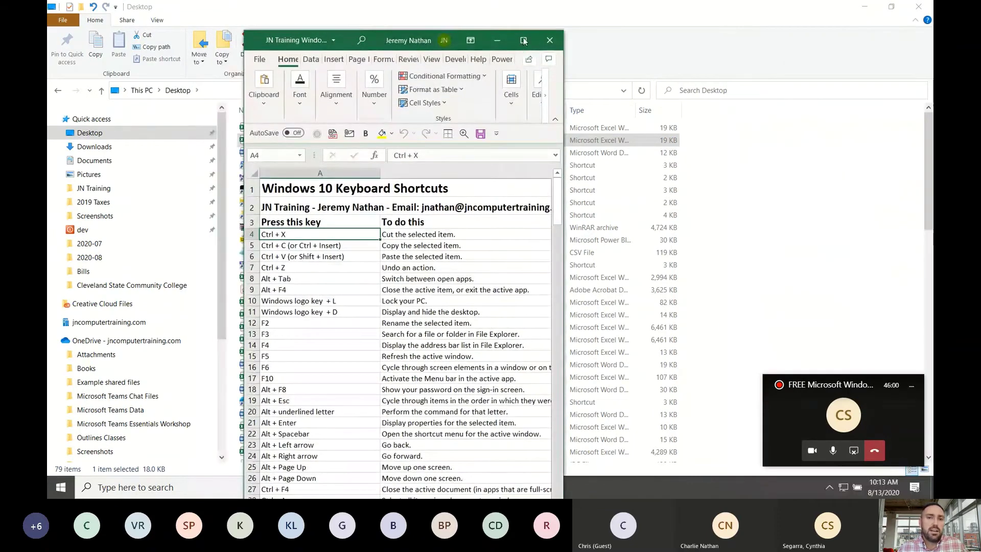
click(523, 43)
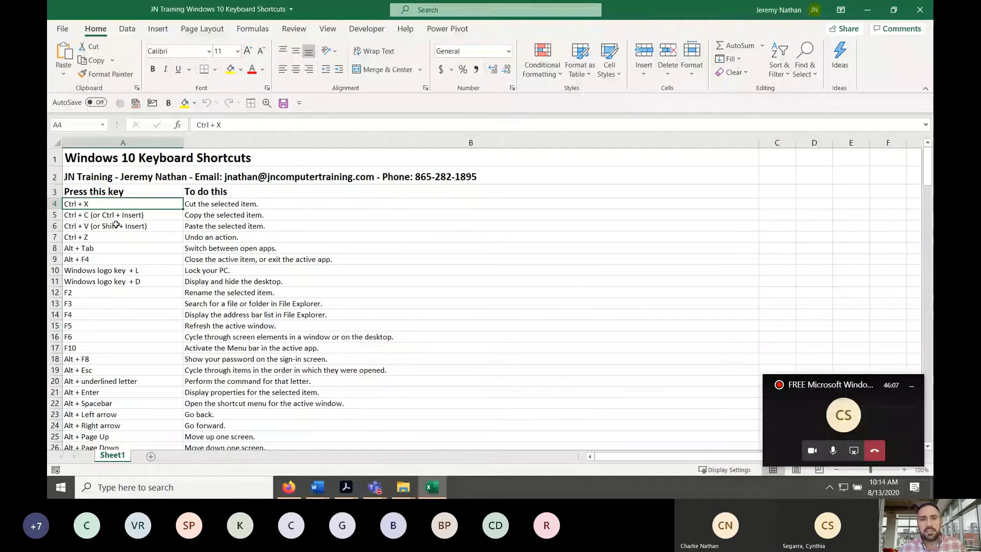
click(109, 178)
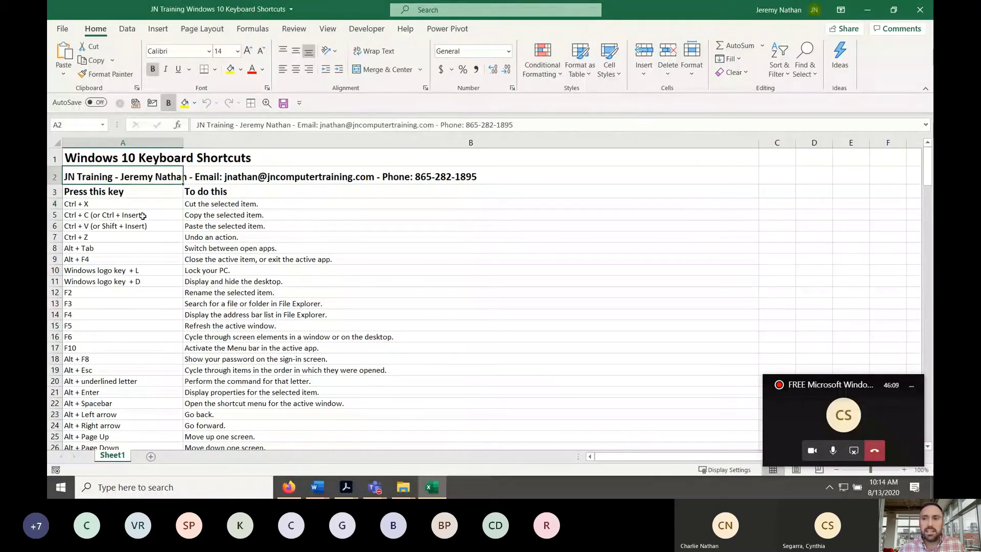
click(107, 215)
click(101, 189)
click(119, 162)
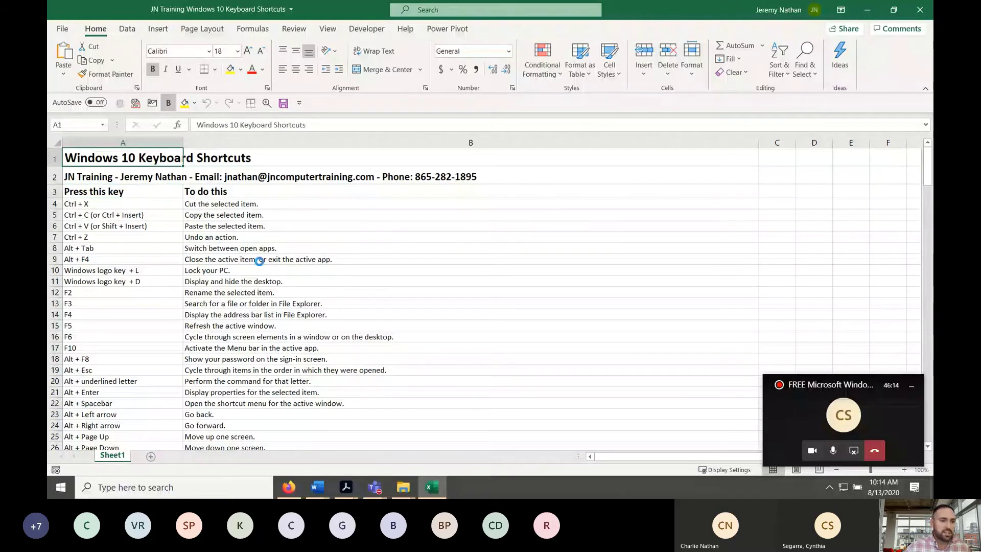
ctrl+scroll(255, 260, up, 3)
click(173, 249)
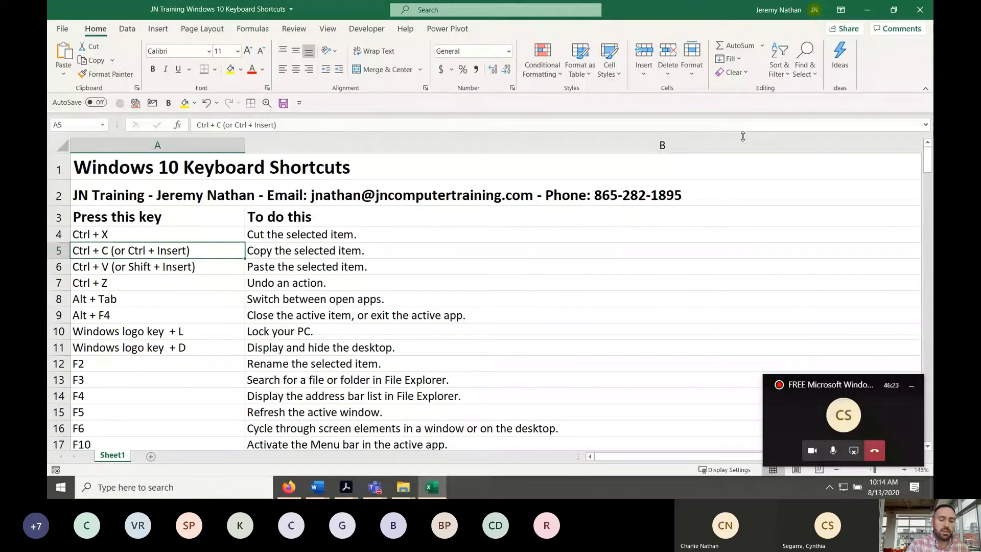
key(alt+F4)
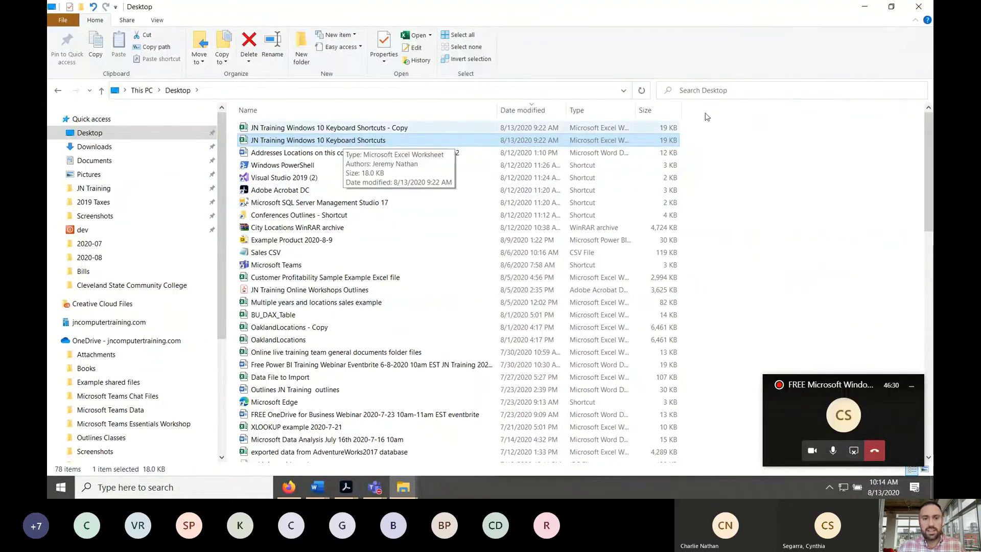
Step: Copy and paste the original JN Training Windows 10 Keyboard Shortcuts file within Desktop, and re-sort by date modified, newest first
click(309, 127)
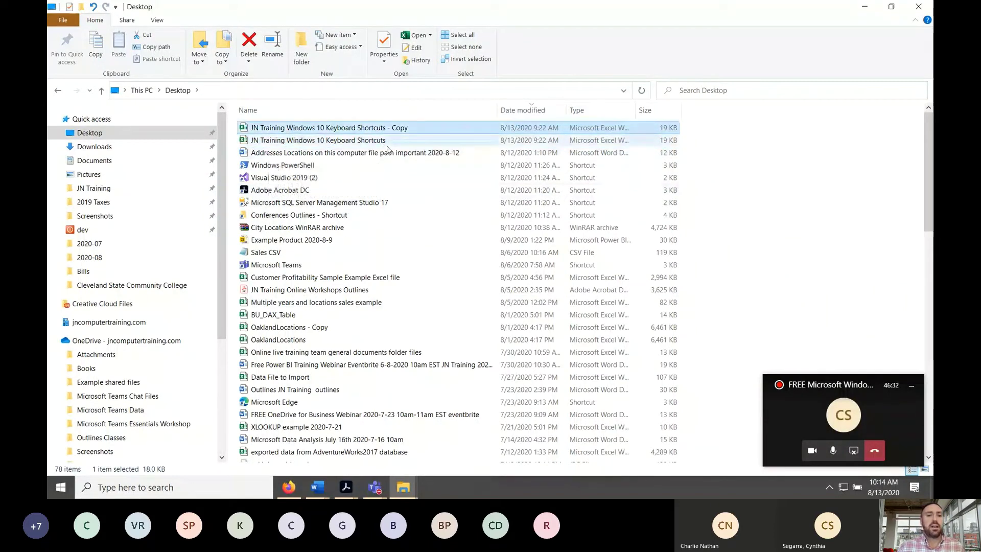
click(322, 140)
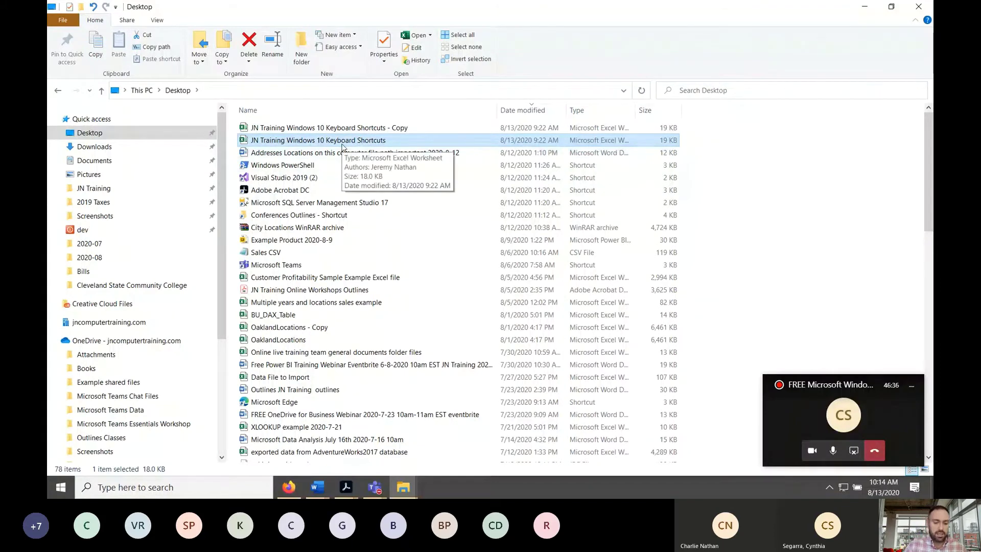
click(790, 165)
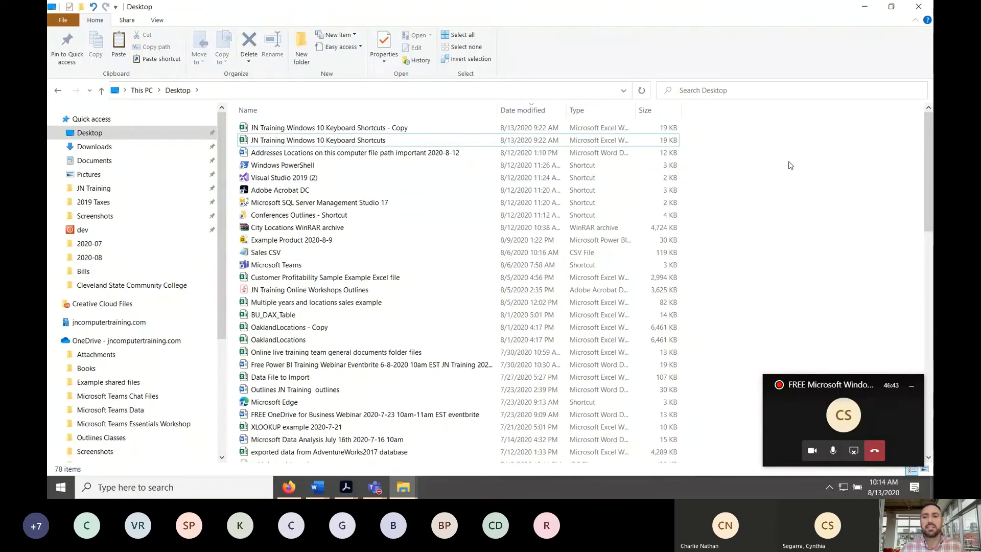
key(ctrl+v)
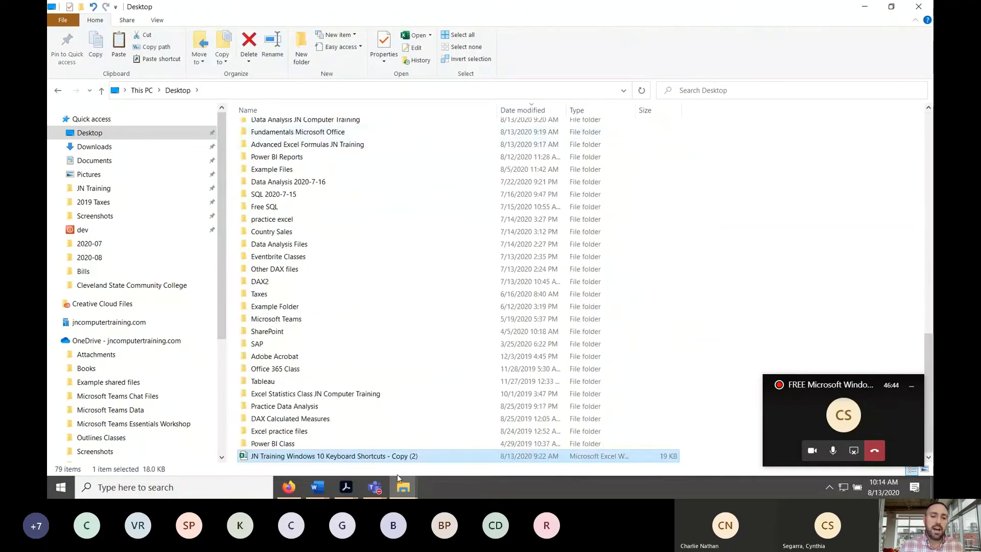
click(522, 112)
click(522, 112)
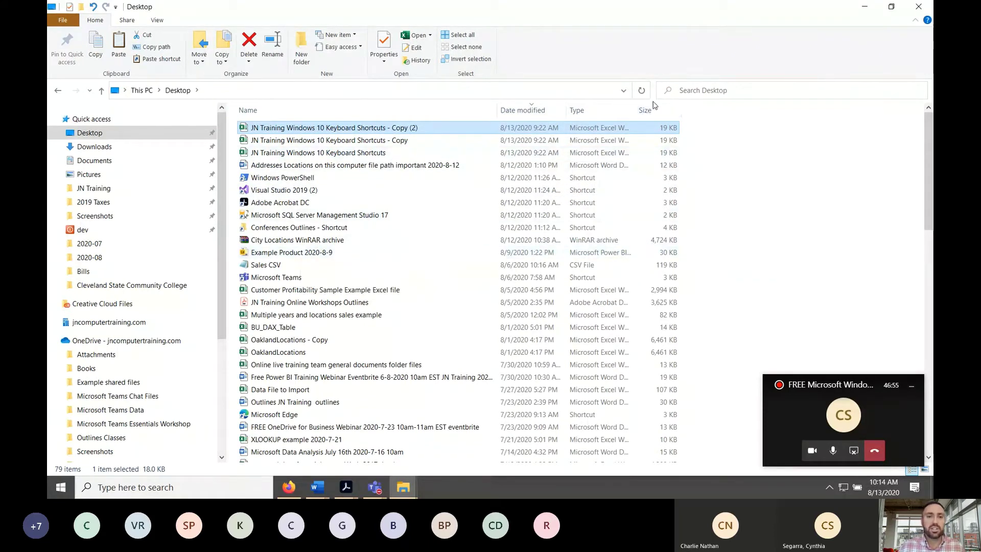
click(374, 487)
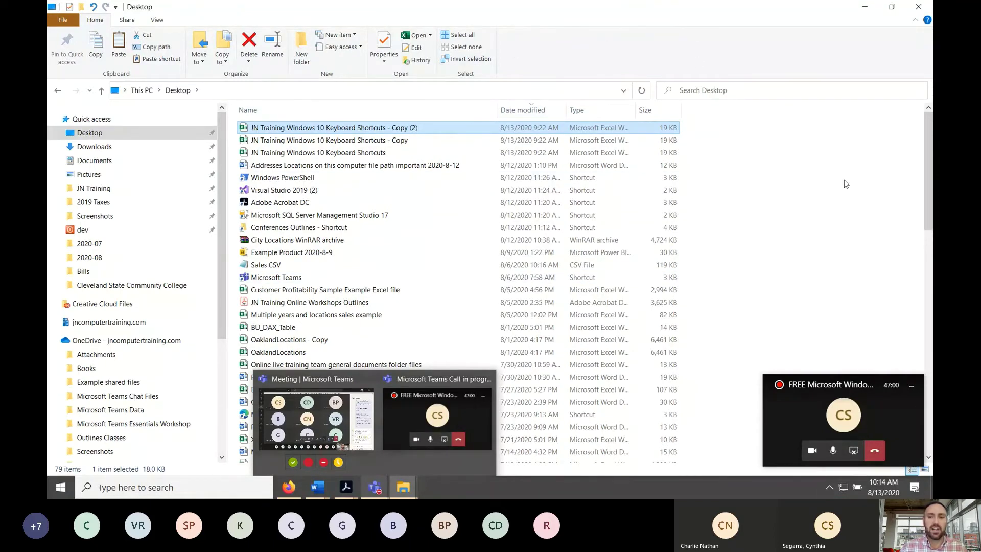
click(801, 182)
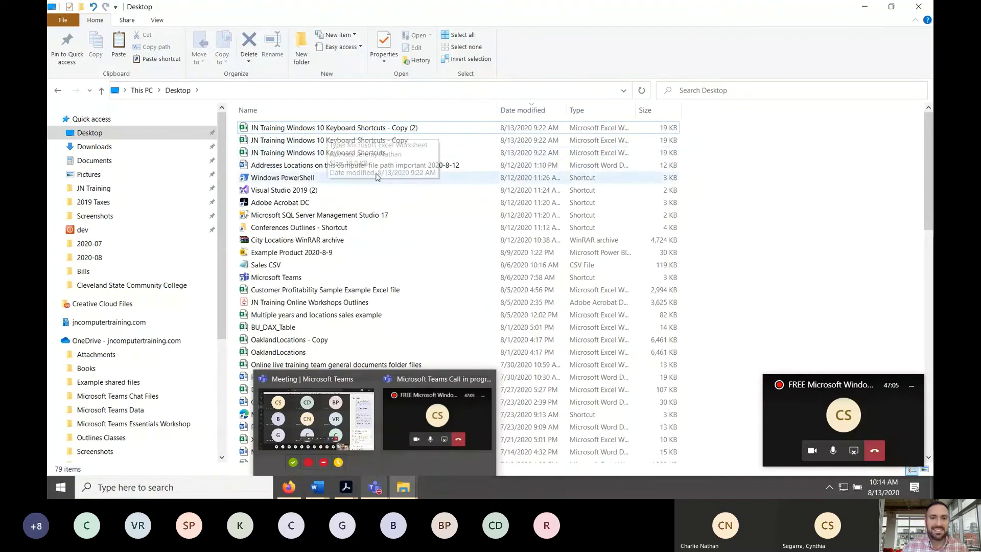
click(324, 155)
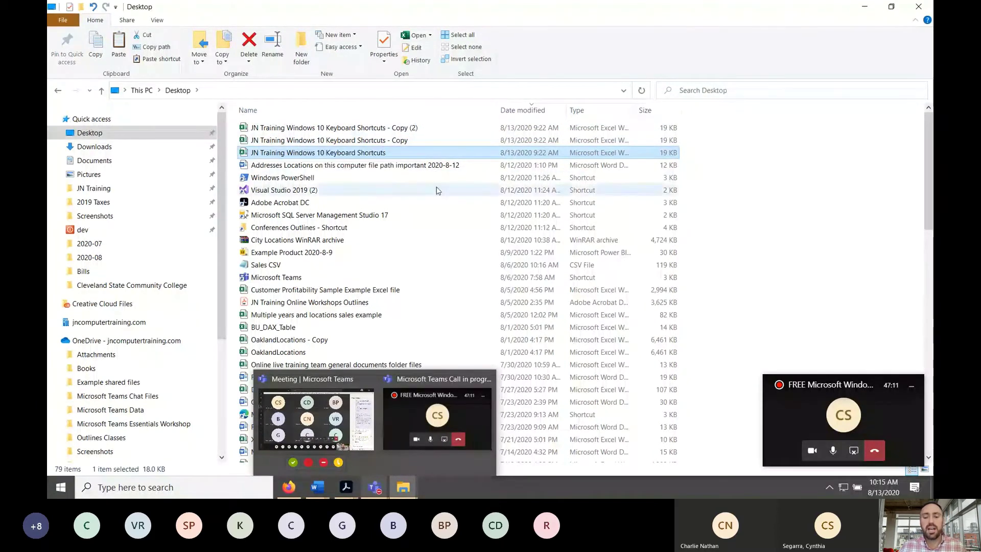
click(815, 202)
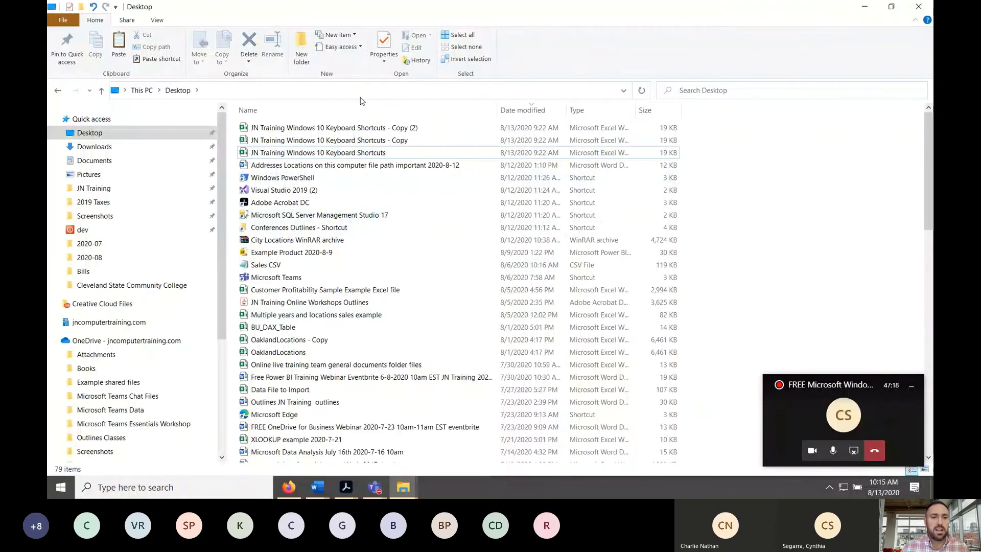
Step: Switch to the File Explorer tips outline in Word and place the cursor in the "Searching Documents Made Easy" line
scroll(347, 332, down, 1)
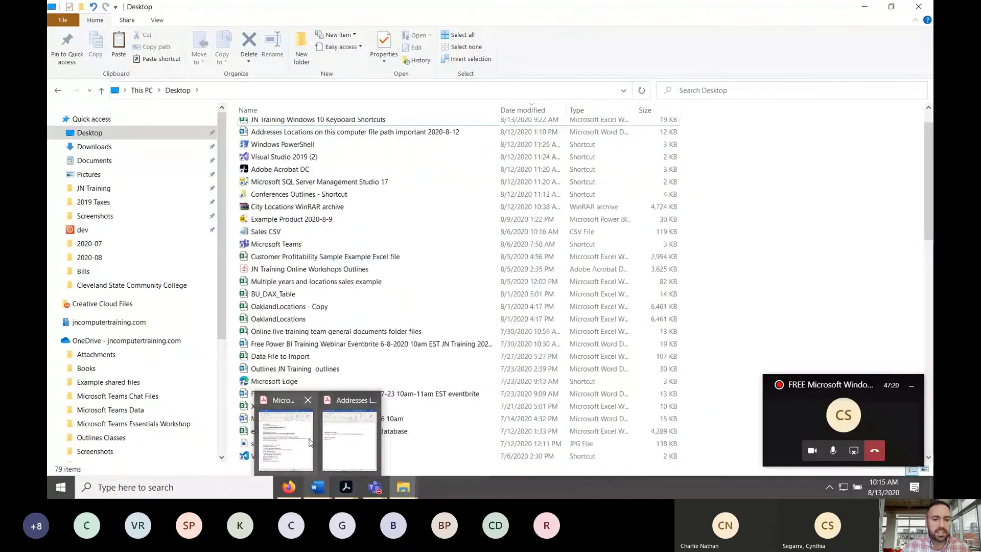
click(318, 487)
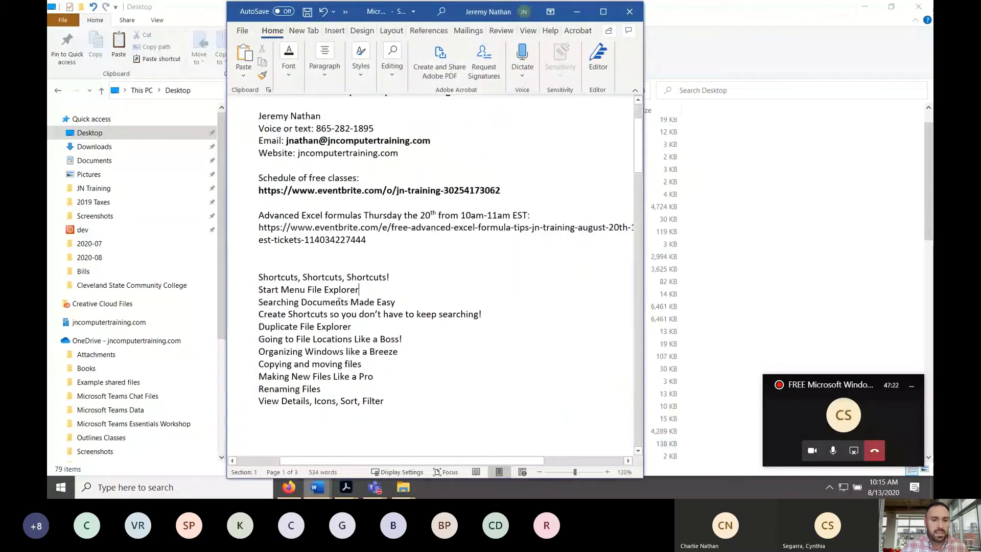
scroll(338, 301, up, 1)
key(Down)
key(End)
click(278, 335)
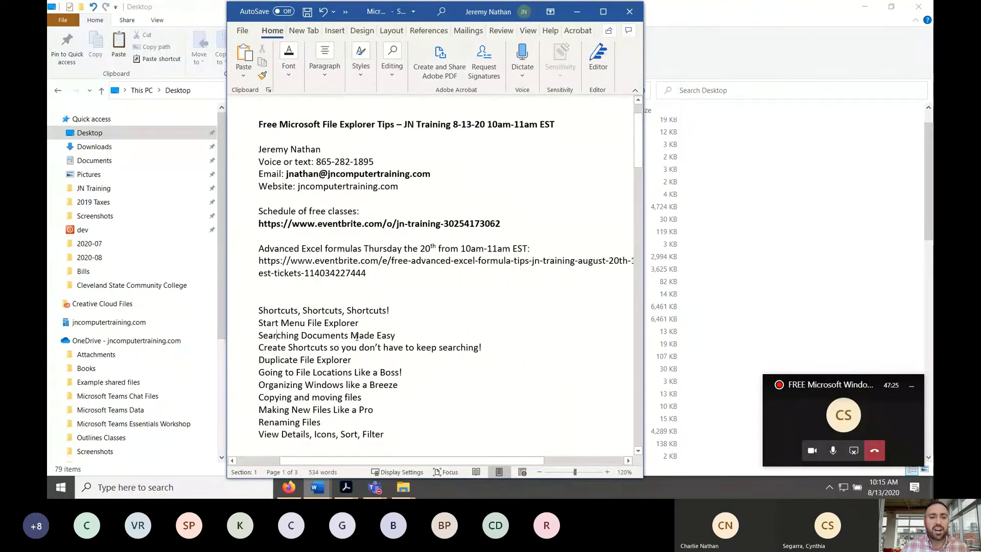
Step: Minimize the Word outline and browse through the files and folders in the Desktop folder
click(576, 12)
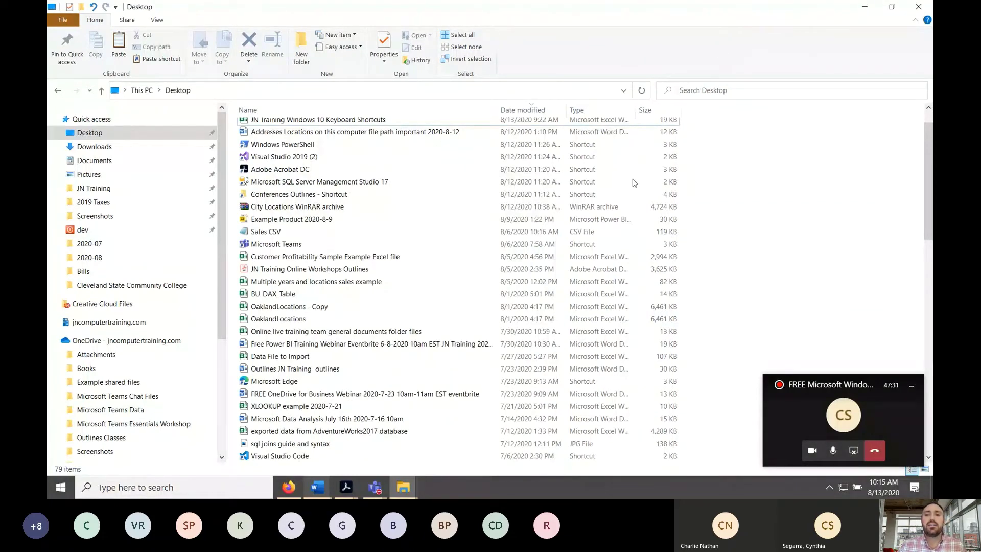
scroll(347, 261, down, 4)
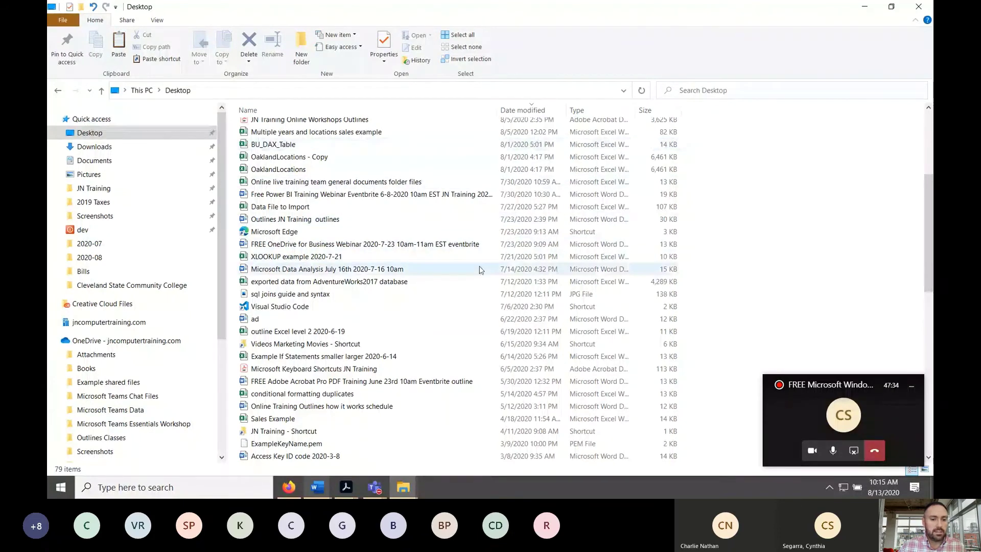
scroll(480, 269, down, 8)
click(863, 6)
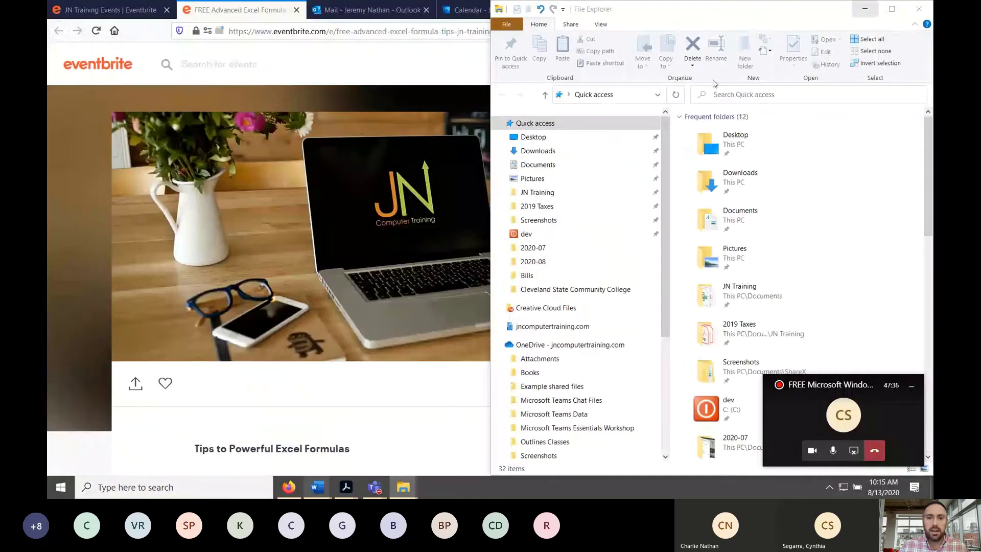
click(403, 486)
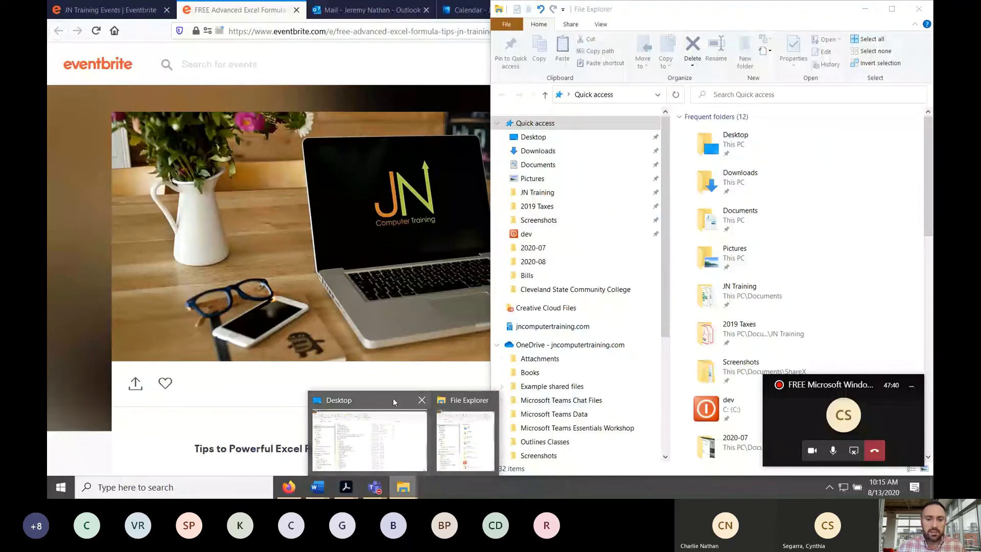
click(350, 414)
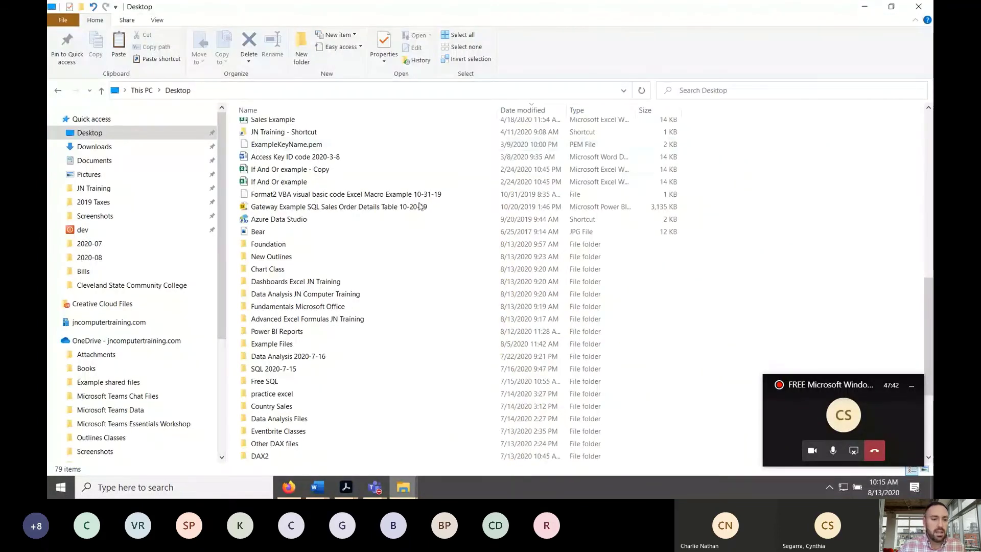
scroll(411, 245, down, 4)
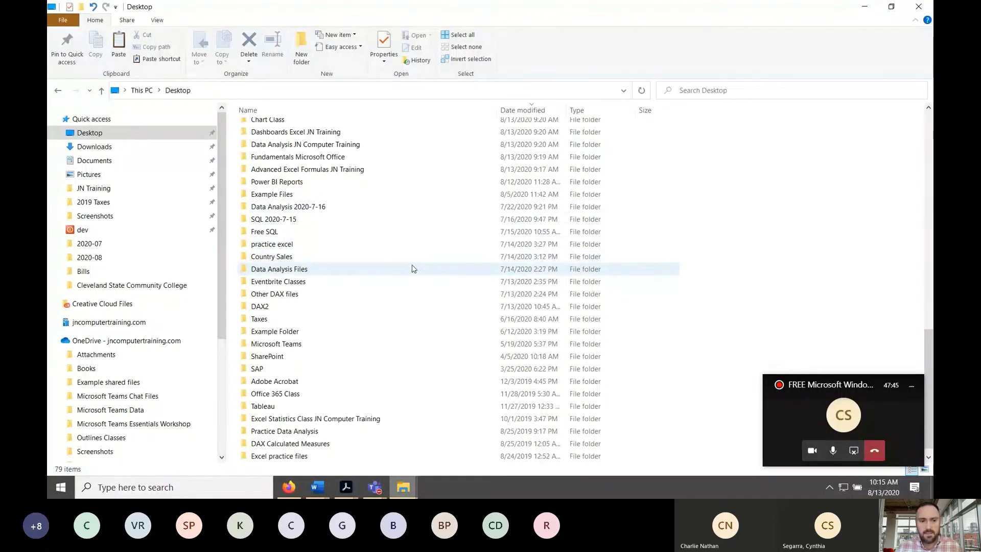
scroll(409, 276, down, 1)
scroll(424, 352, up, 1)
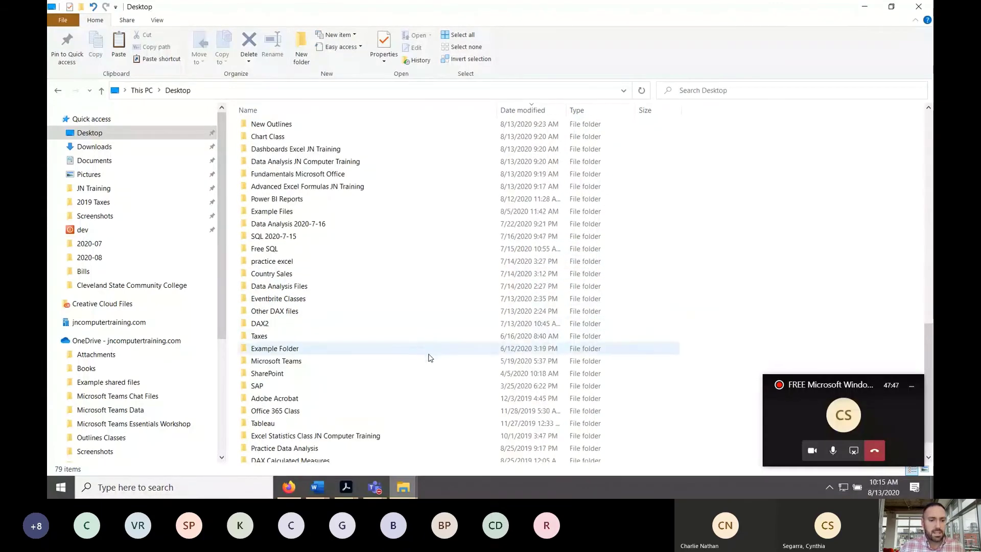
scroll(404, 286, down, 1)
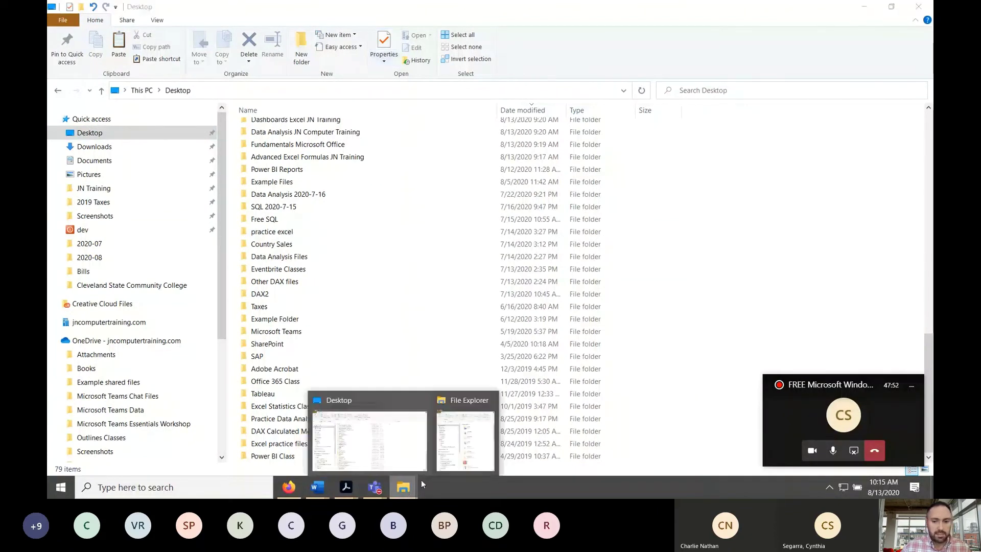
Step: Move the second File Explorer window to the other monitor and bring it back over the Desktop window with the JN Training folder open
click(466, 409)
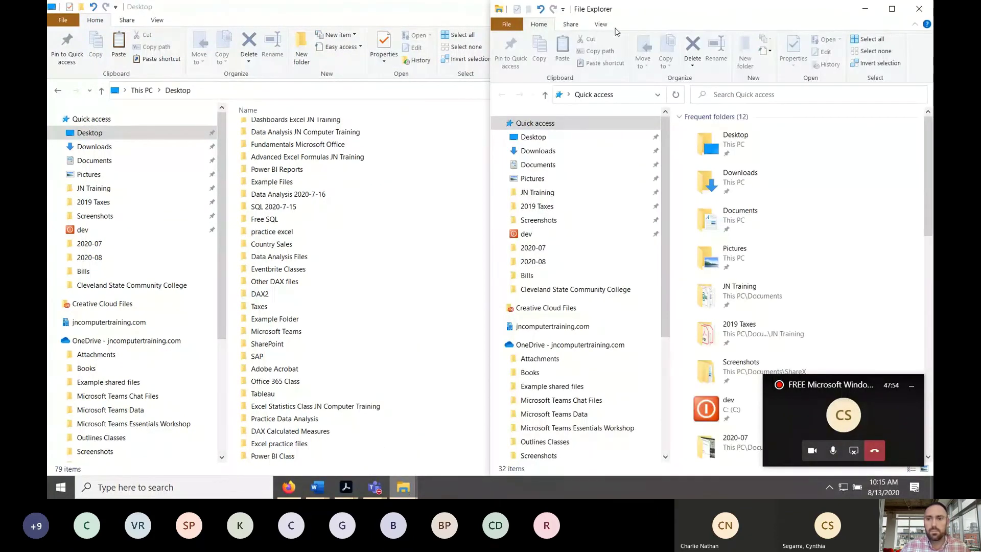
drag(632, 9, 786, 26)
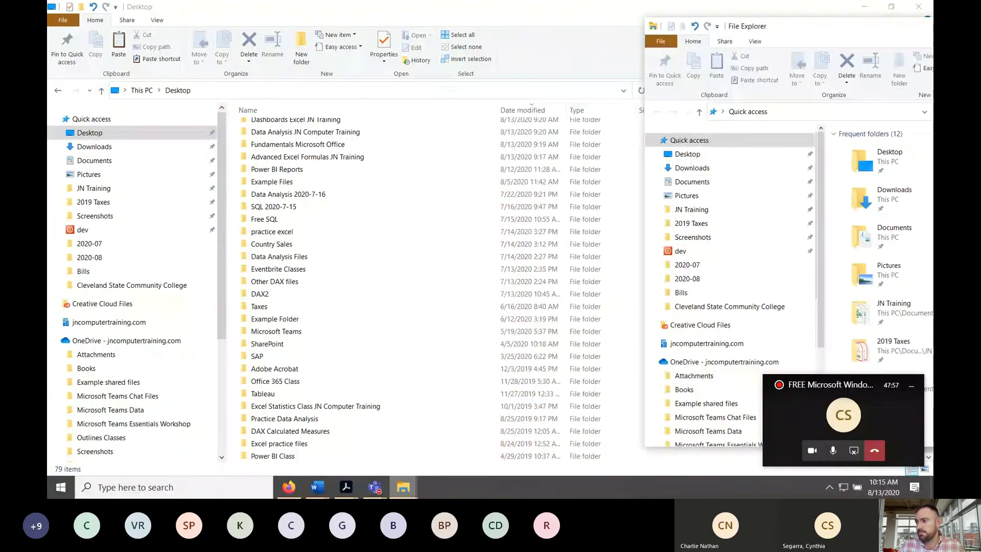
drag(786, 26, 933, 27)
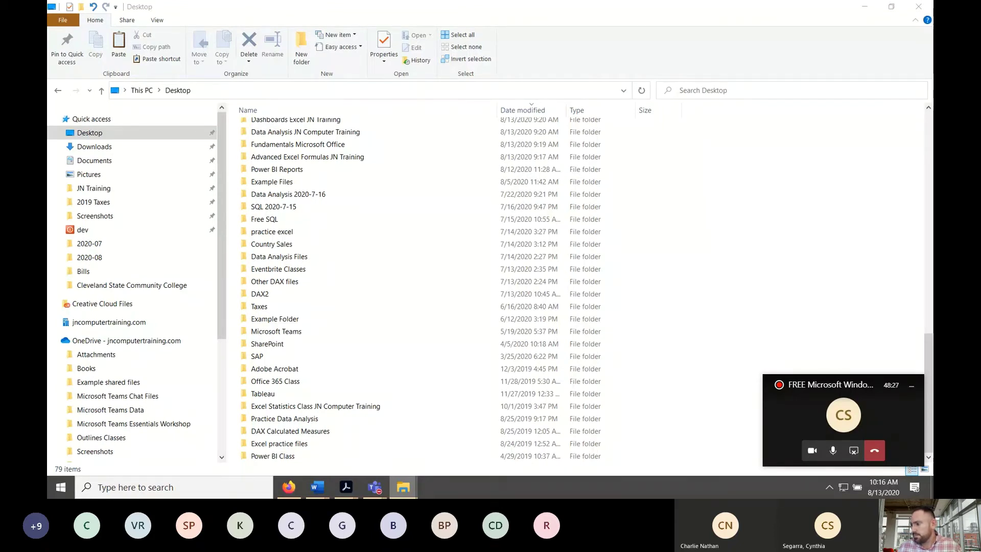
drag(931, 47, 594, 32)
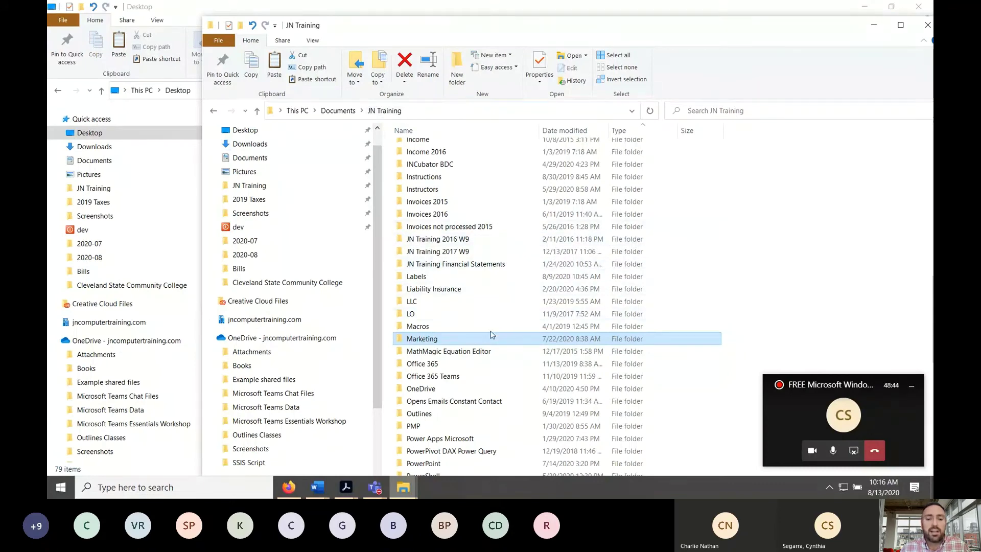
Step: Create a shortcut to the Marketing folder in JN Training and locate it by sorting the folder by type in descending order
right_click(427, 340)
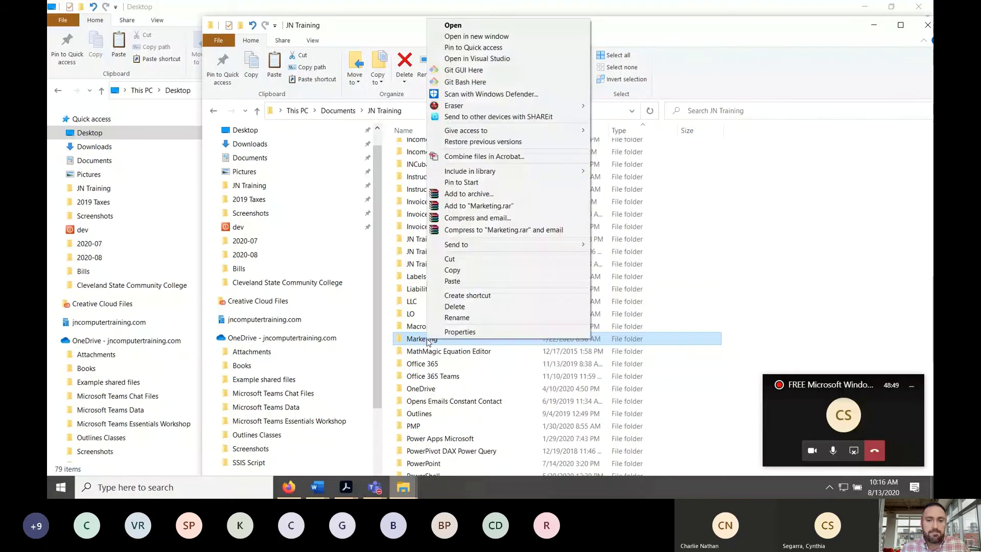
click(480, 296)
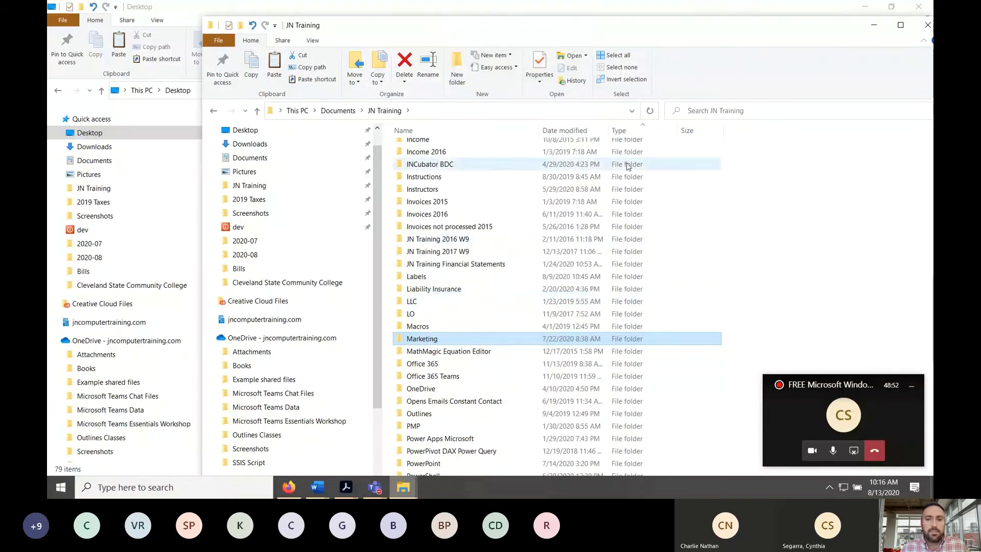
click(620, 131)
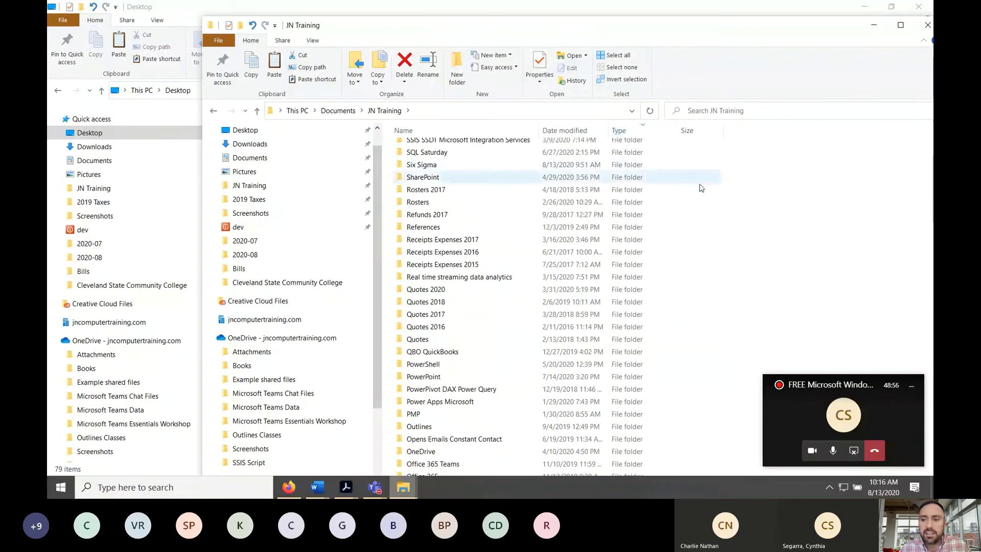
scroll(700, 189, up, 4)
scroll(639, 152, down, 15)
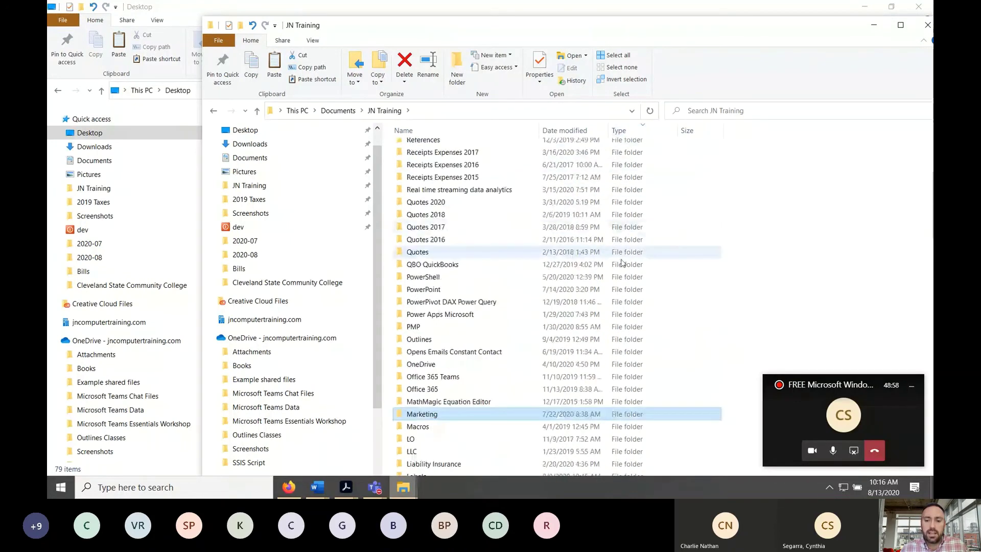
scroll(649, 315, down, 10)
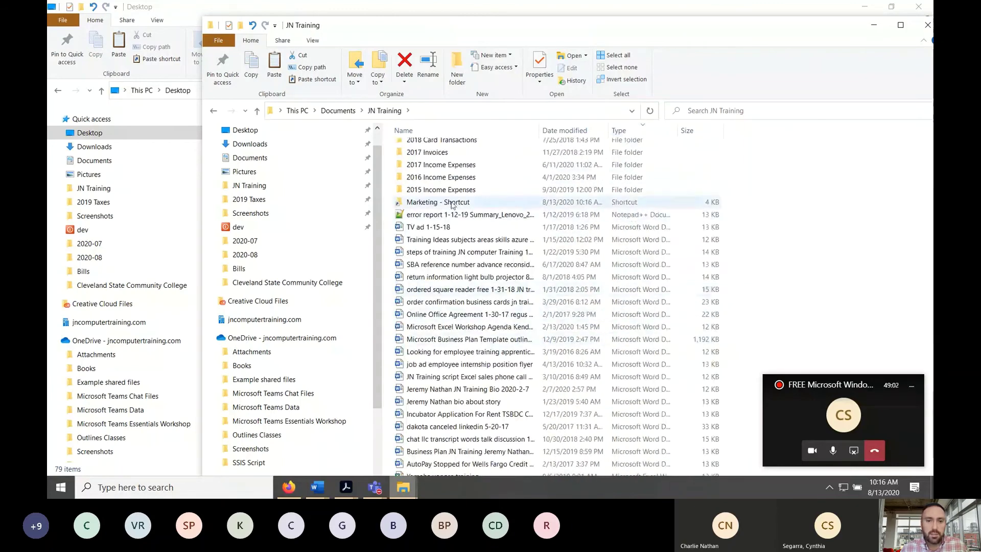
click(451, 203)
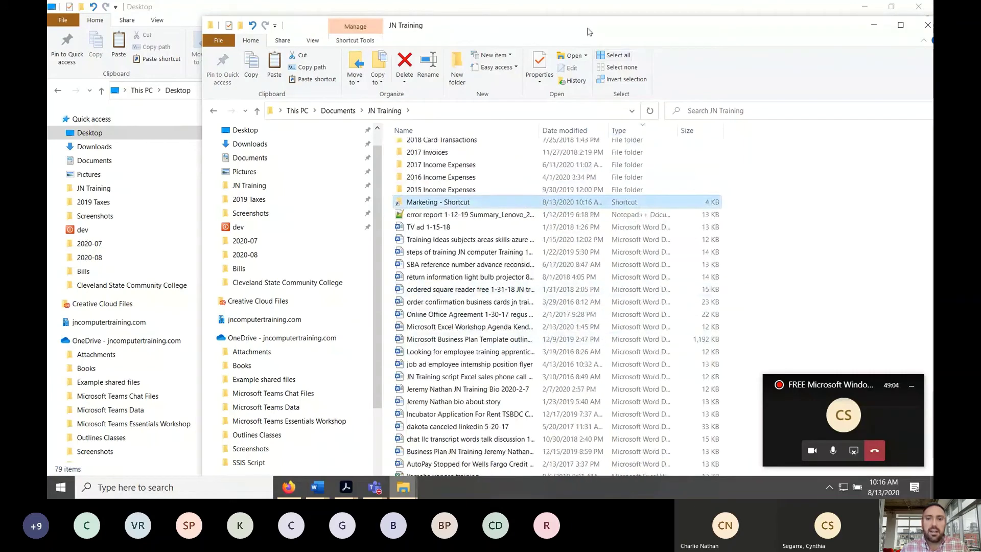
Step: Uncover the desktop behind the JN Training window and move the Marketing shortcut onto it
drag(589, 31, 564, 150)
click(848, 144)
click(865, 7)
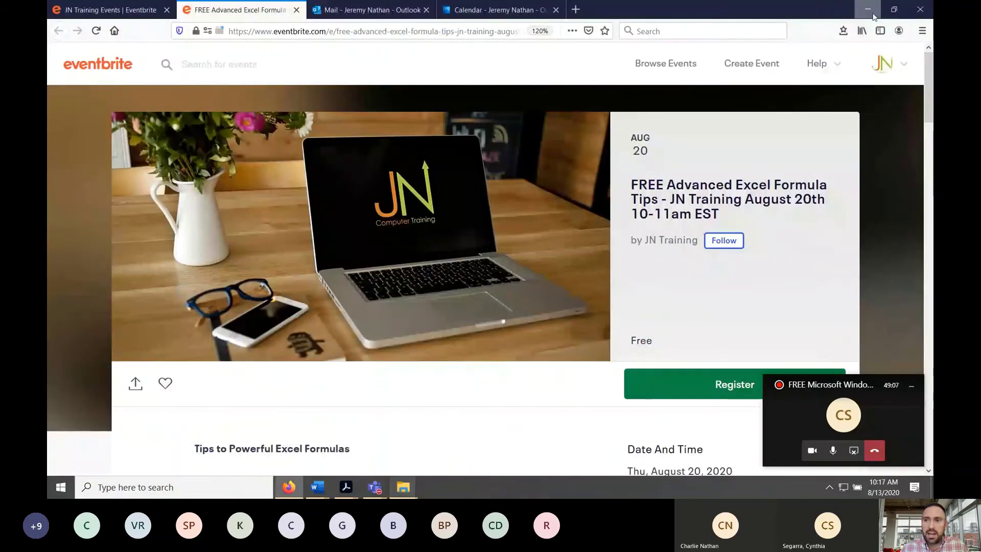
click(873, 15)
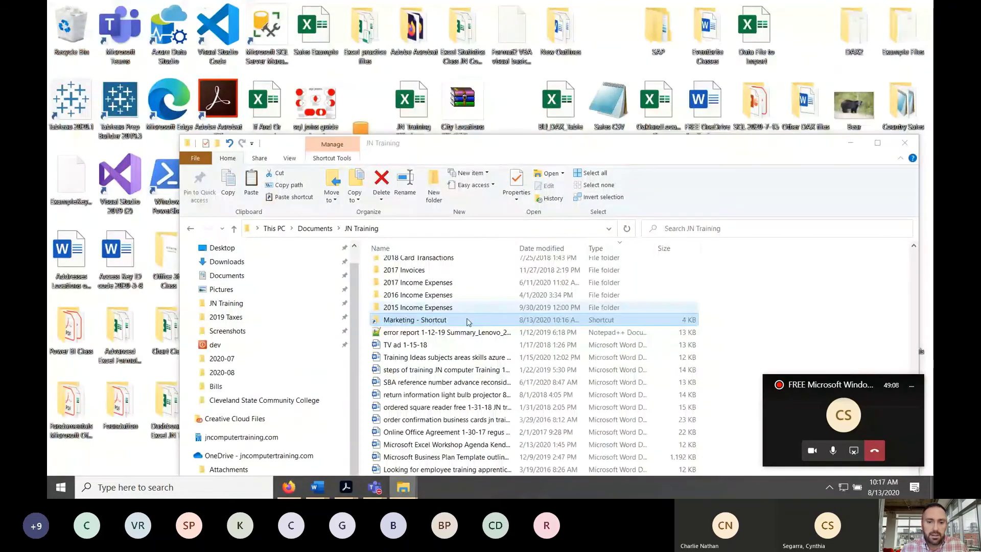
drag(405, 324, 365, 104)
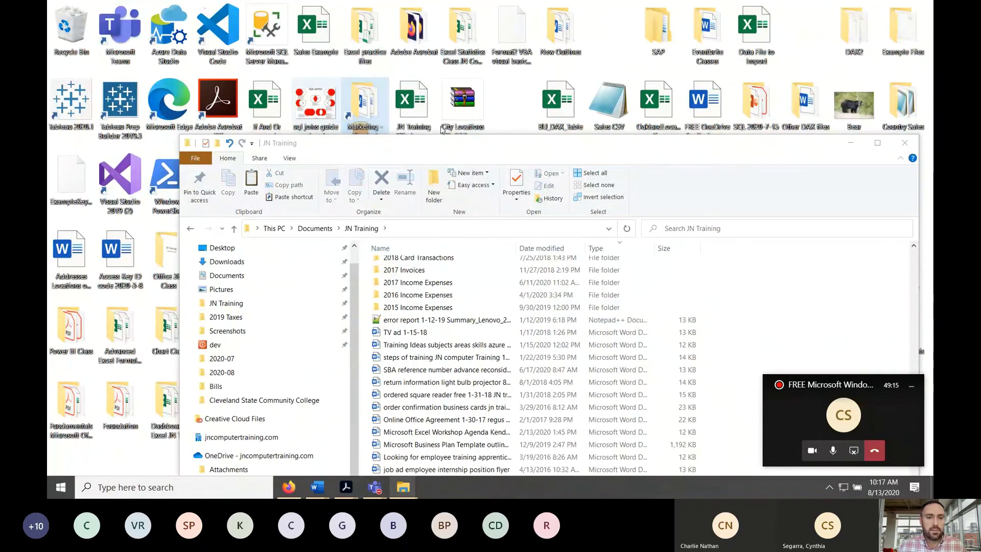
Step: Minimize the JN Training window and rearrange the Marketing and Conferences Outlines shortcuts in the same row near the middle of the desktop
click(851, 142)
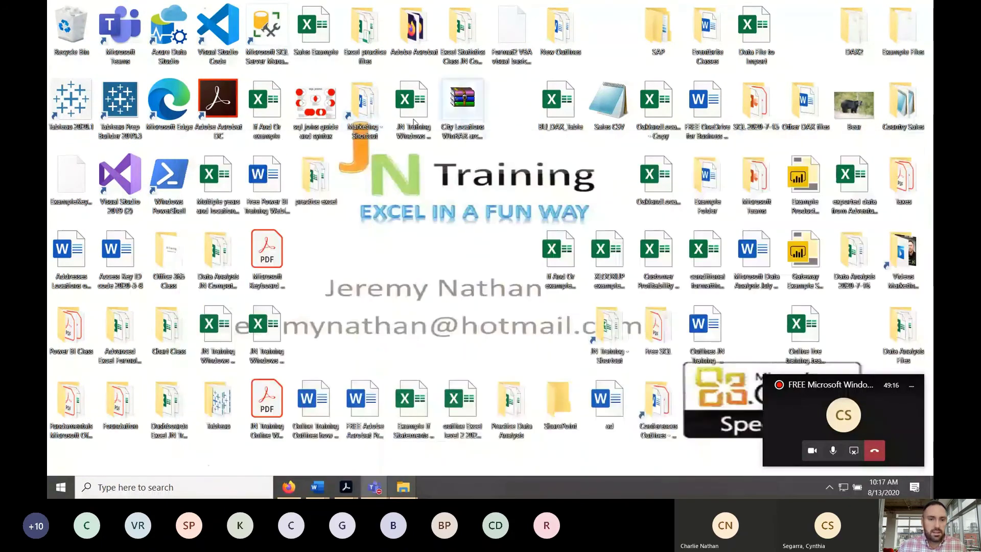
drag(364, 105, 321, 251)
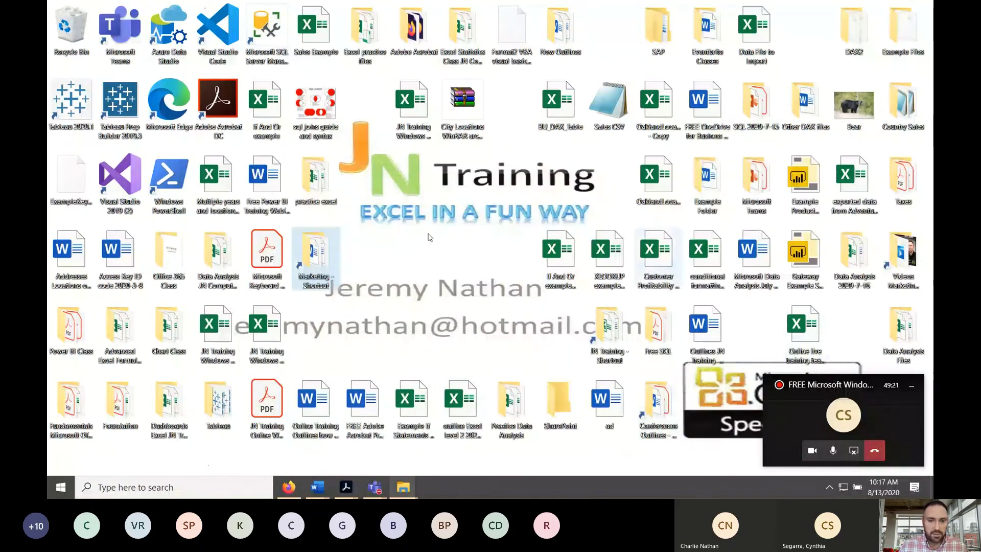
click(316, 238)
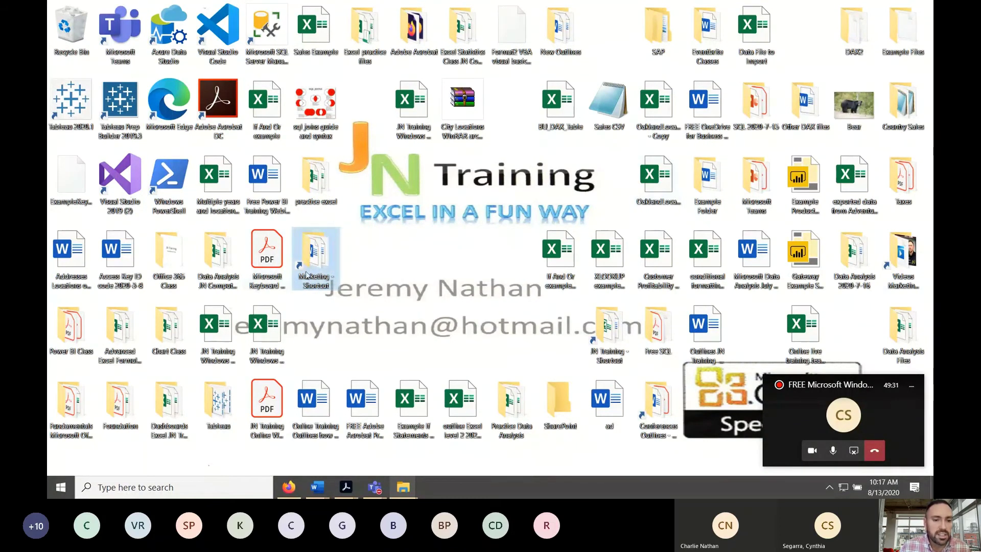
click(658, 404)
drag(645, 408, 395, 267)
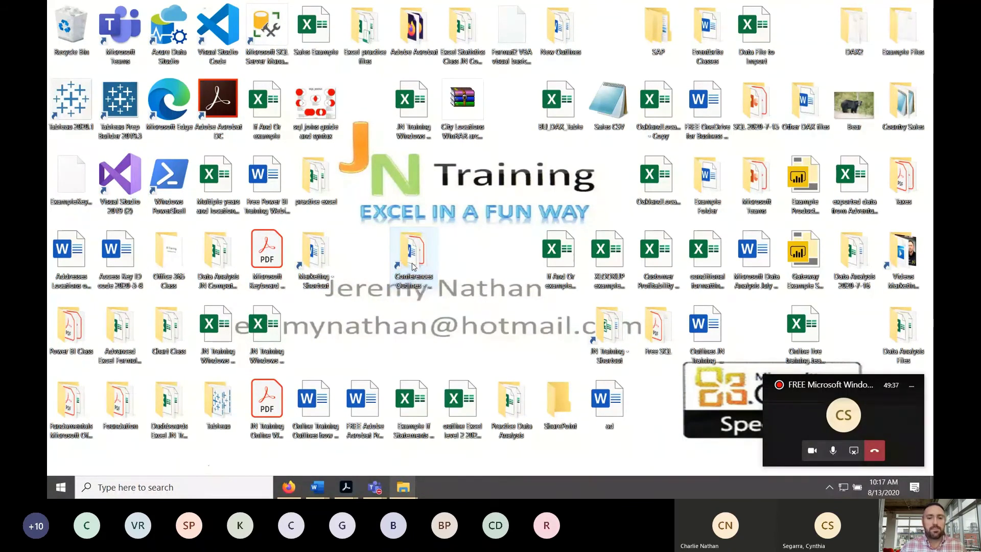
Step: Open the Conferences Outlines folder from its desktop shortcut, view its files, and minimize the window
double_click(413, 267)
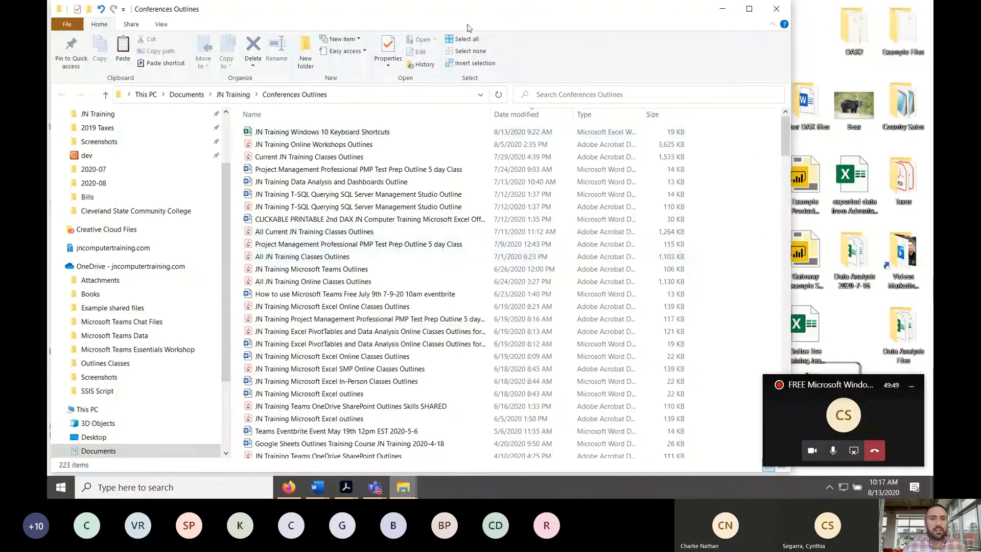
drag(463, 23, 514, 23)
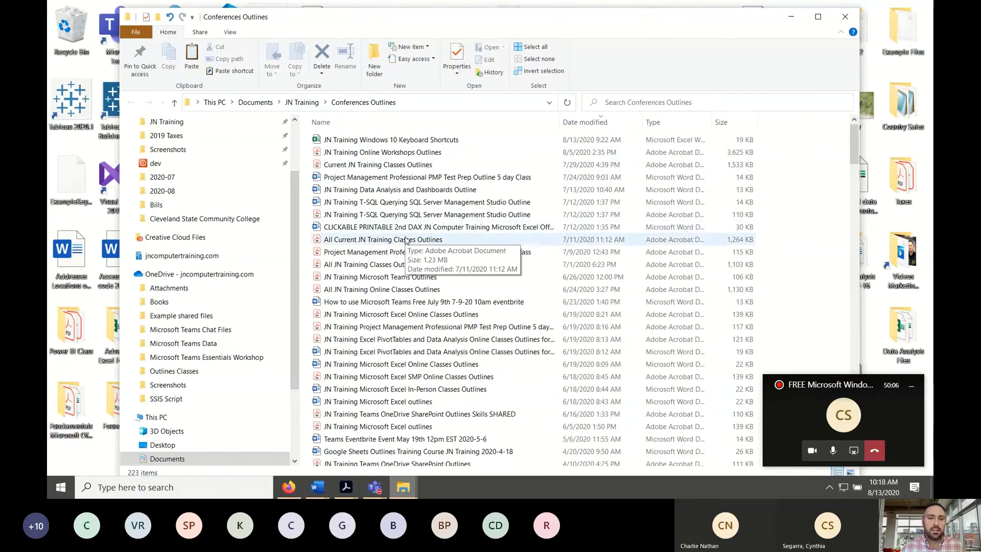
click(791, 17)
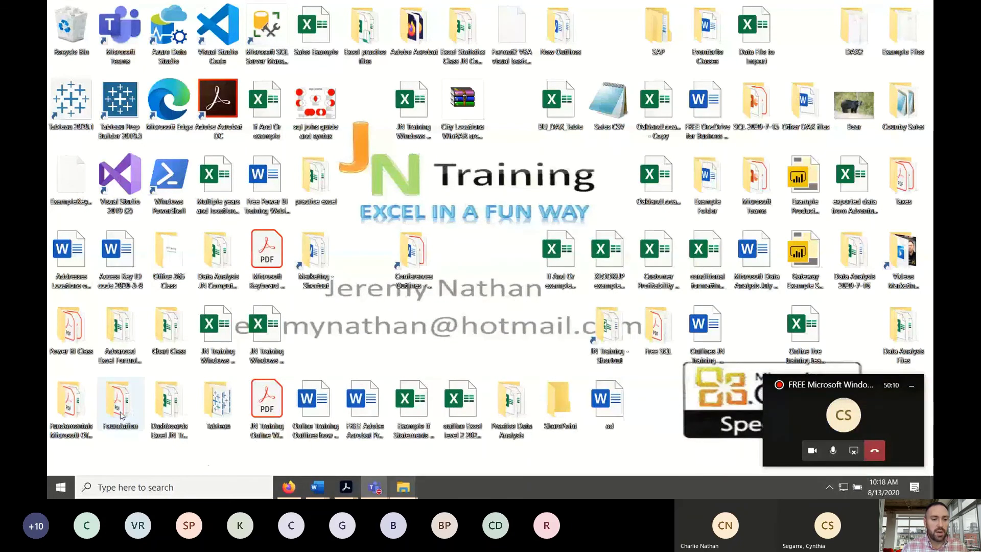
Step: Create a desktop shortcut to the Foundation folder, delete that shortcut, and create it again
right_click(121, 415)
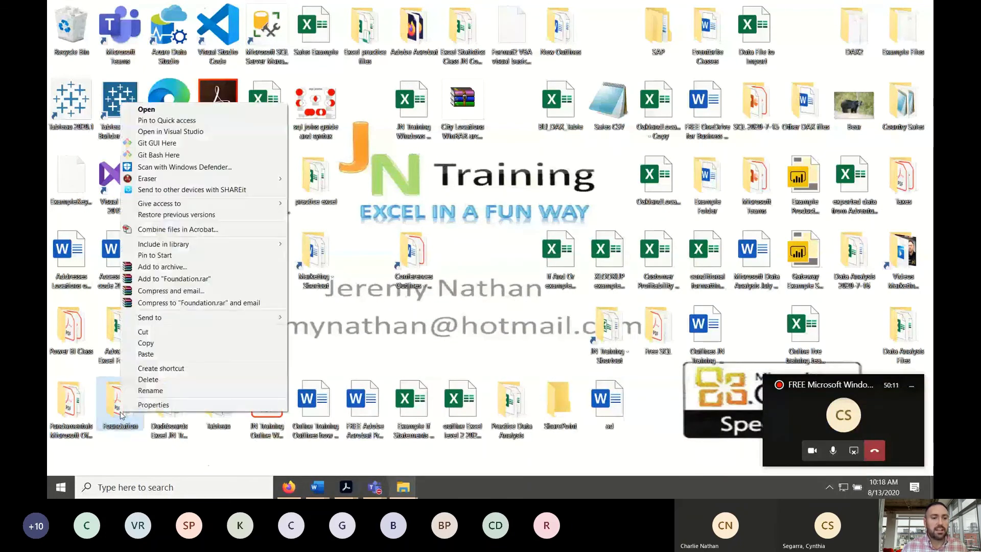
click(170, 369)
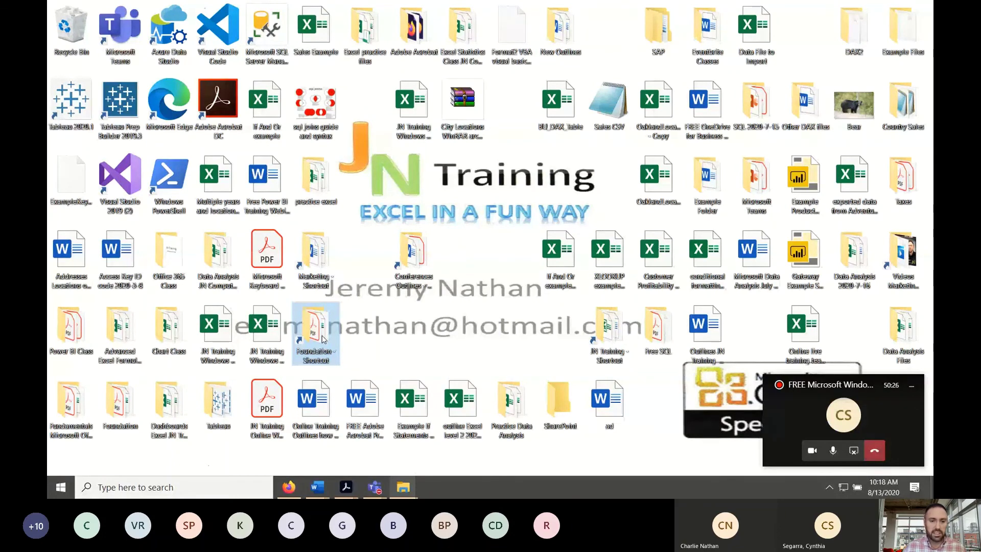
click(117, 417)
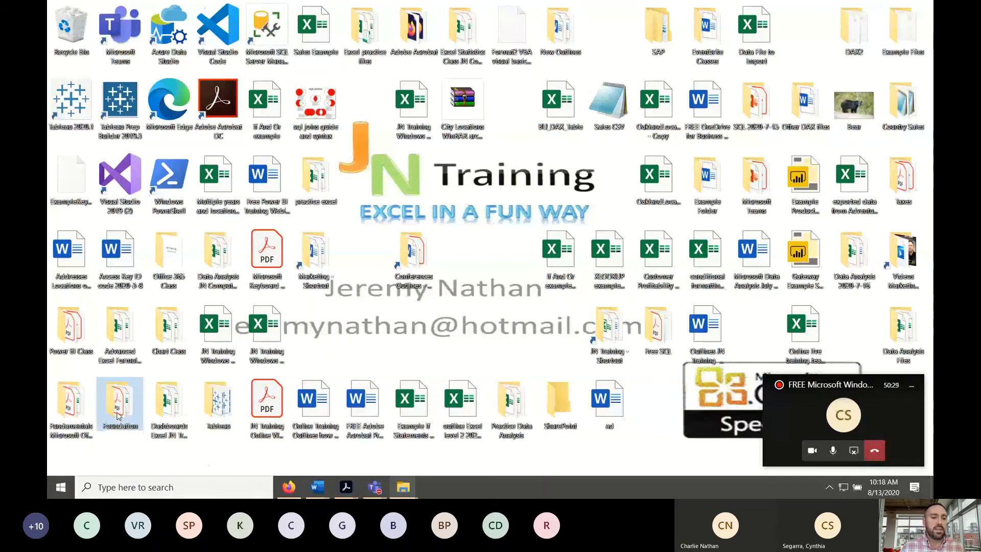
right_click(118, 417)
click(173, 377)
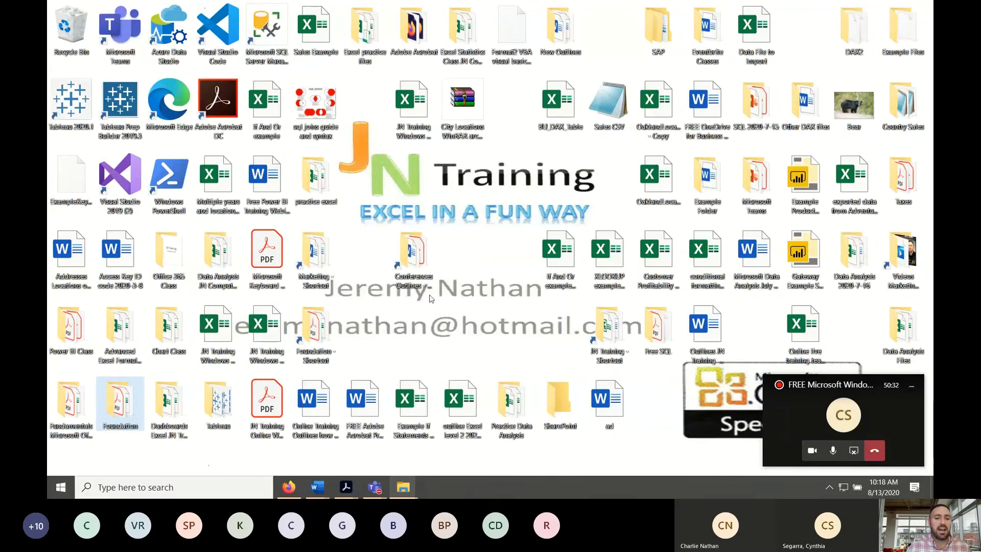
Step: Open the Foundation folder from its desktop shortcut and display the folder's full path
click(318, 331)
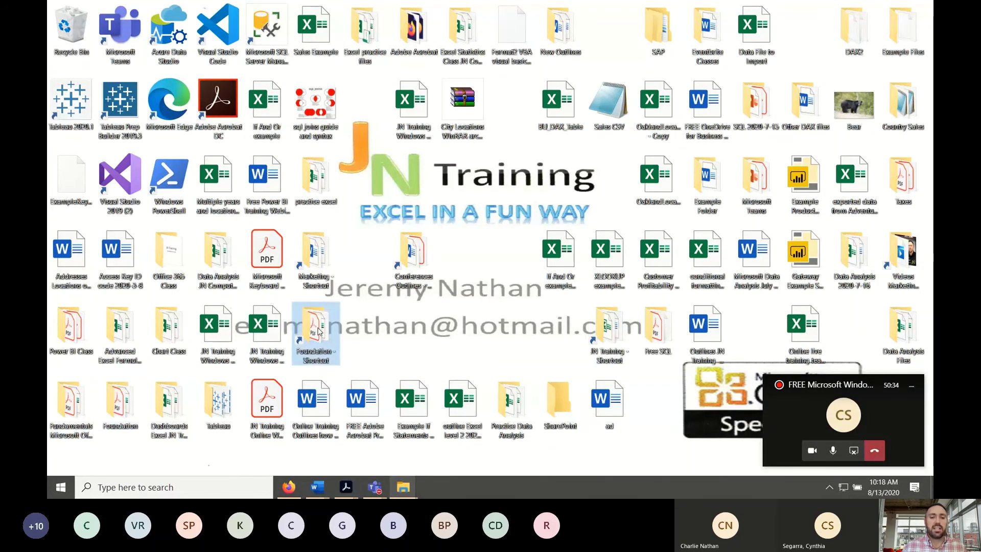
double_click(317, 331)
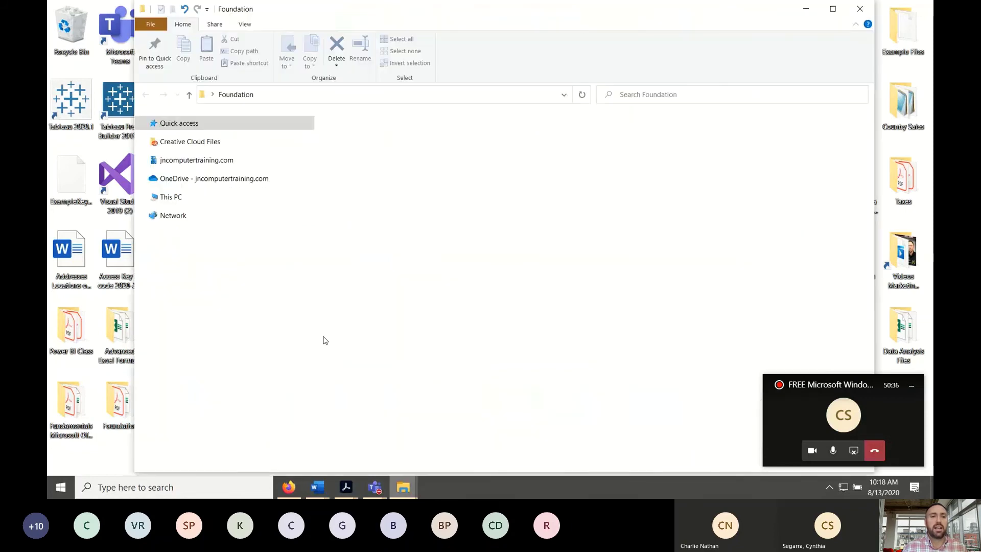
click(442, 92)
click(241, 98)
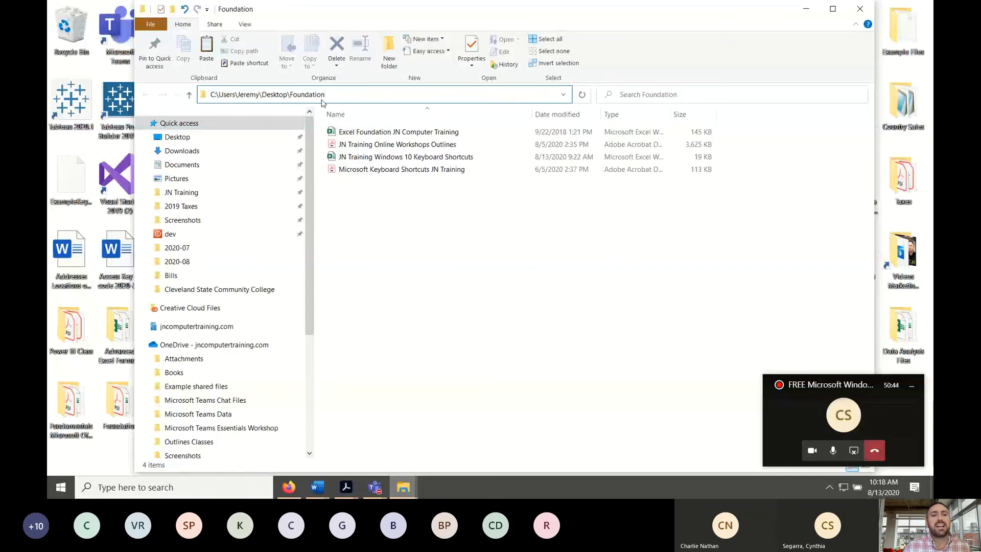
Step: Close the shortcut's Foundation window, open the original Foundation folder from the desktop, display its full path, and close it
click(860, 8)
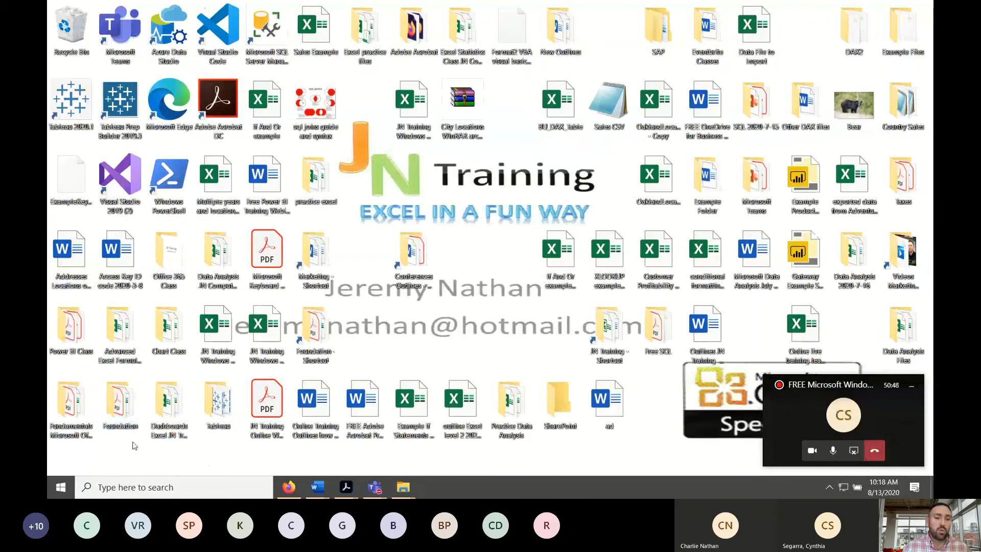
double_click(120, 408)
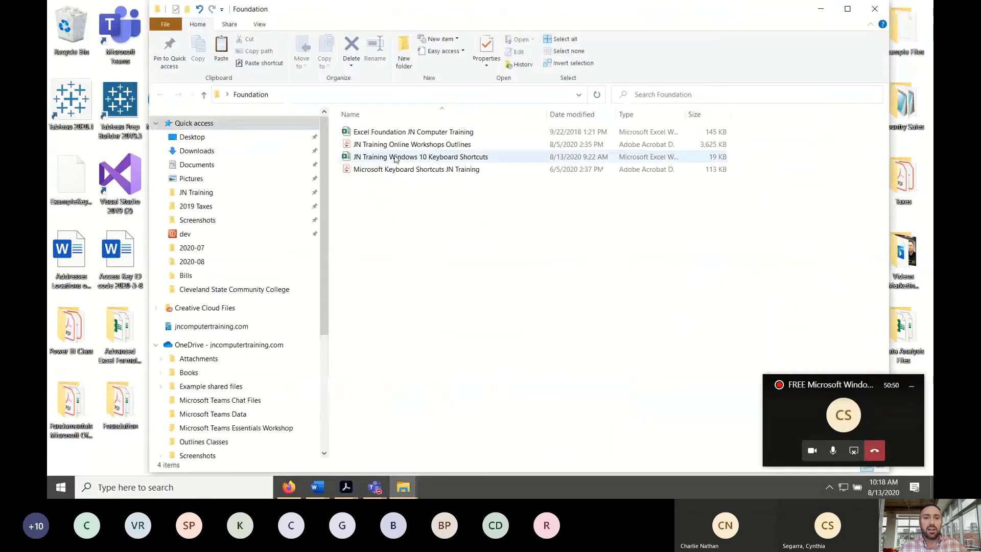
click(477, 95)
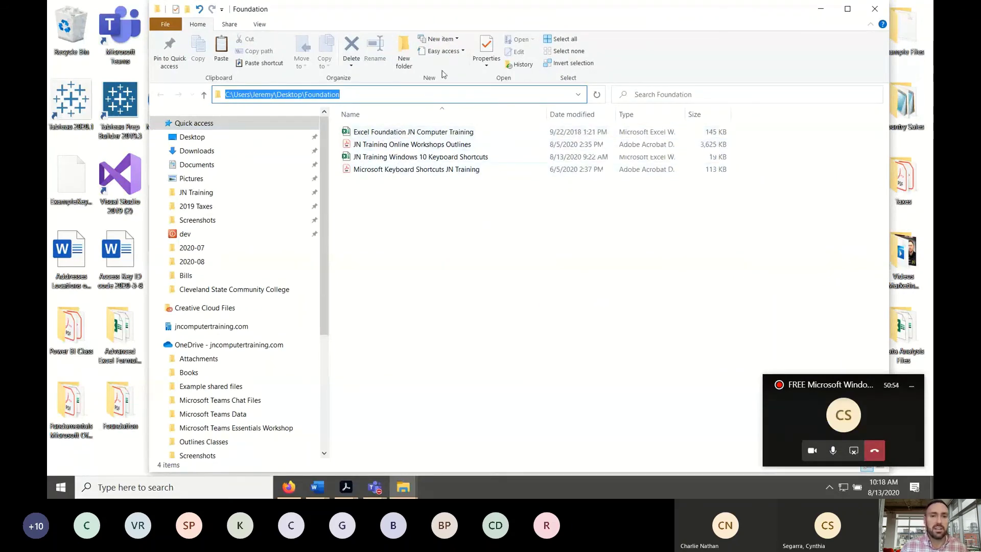
click(875, 9)
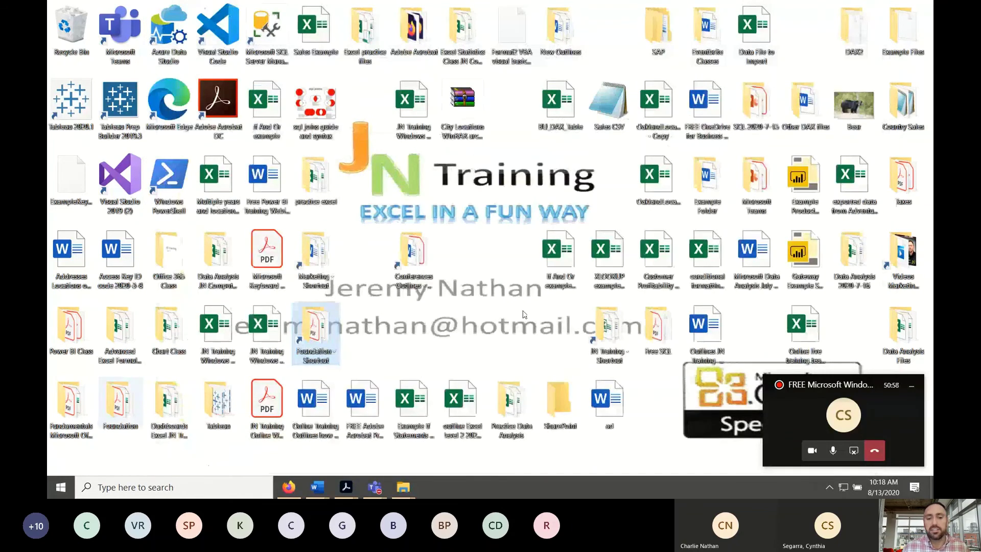
Step: Delete the Foundation shortcut from the desktop and close the minimized JN Training folder window
key(Delete)
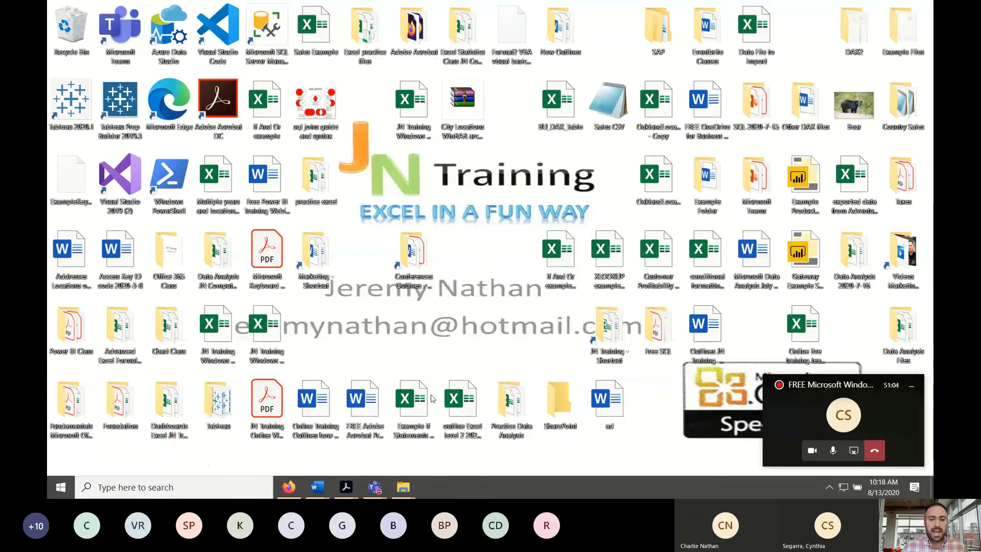
mouse_move(412, 496)
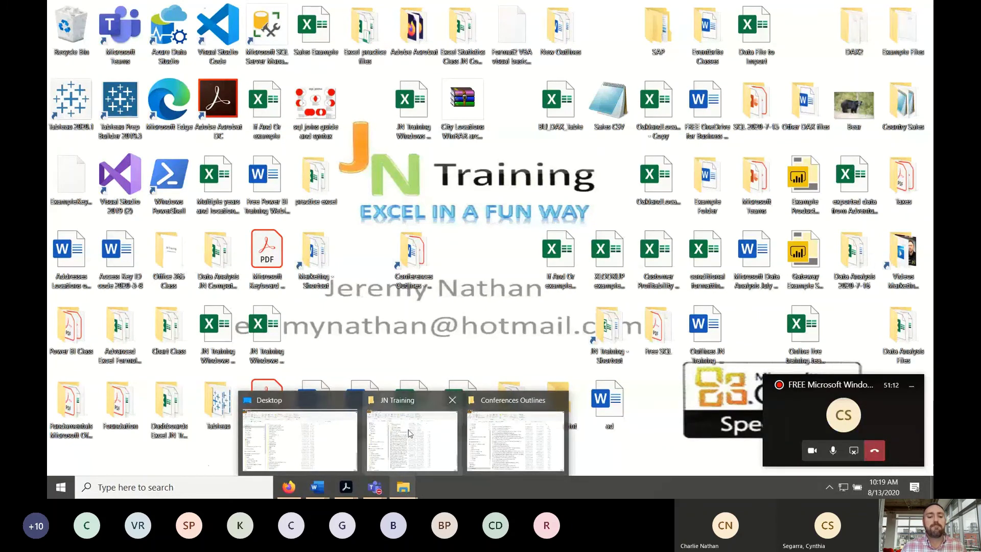
mouse_move(361, 423)
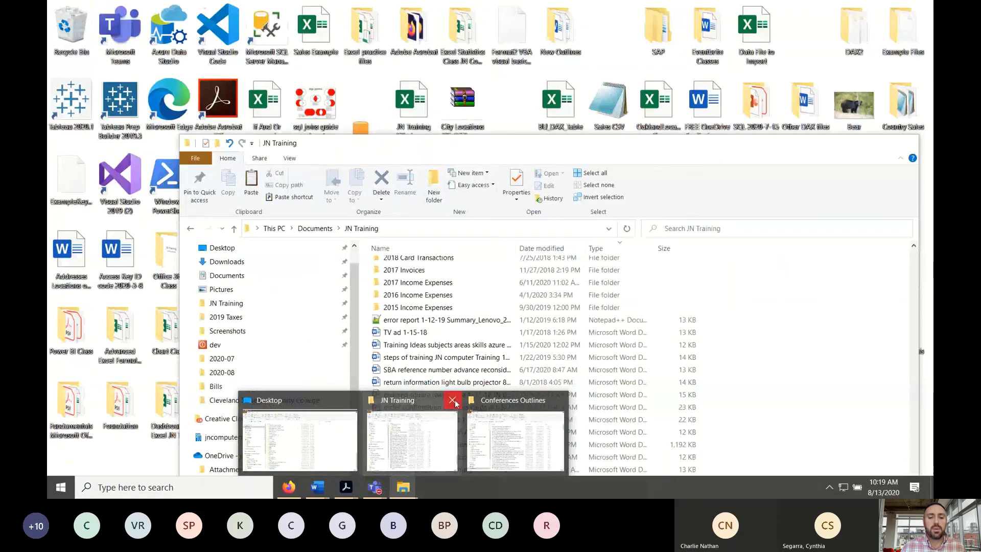
click(451, 400)
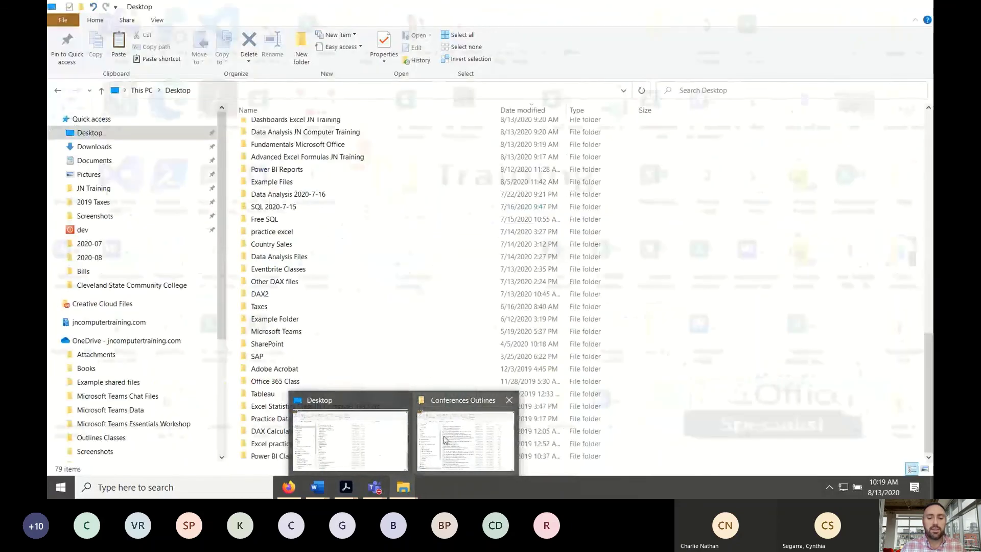
Step: Restore the Conferences Outlines folder window and copy its full folder path
mouse_move(444, 439)
mouse_move(367, 399)
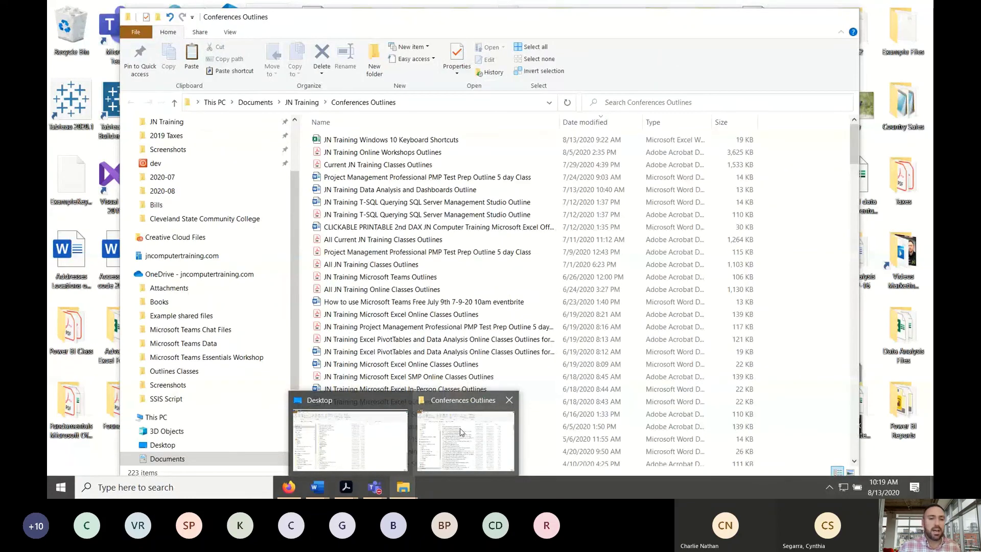
click(435, 441)
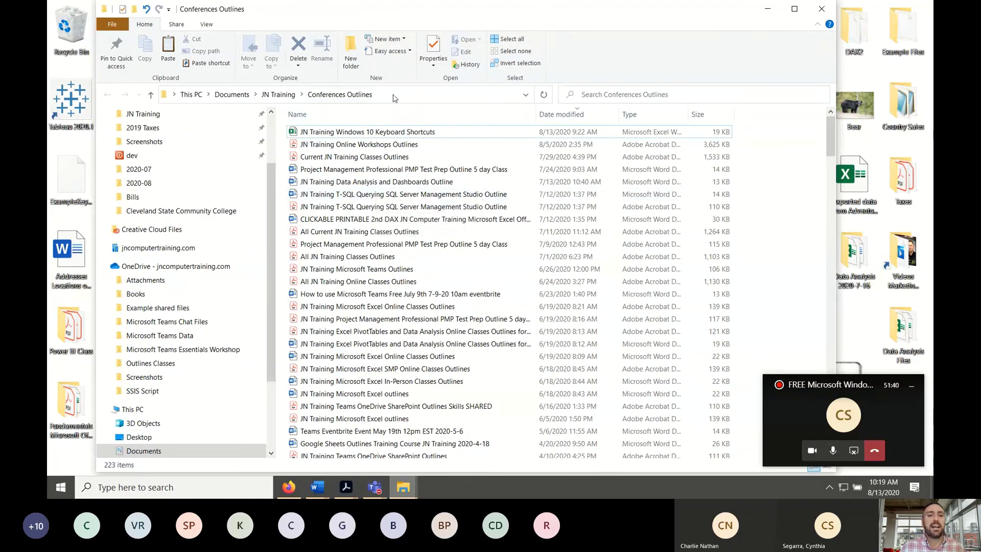
click(461, 94)
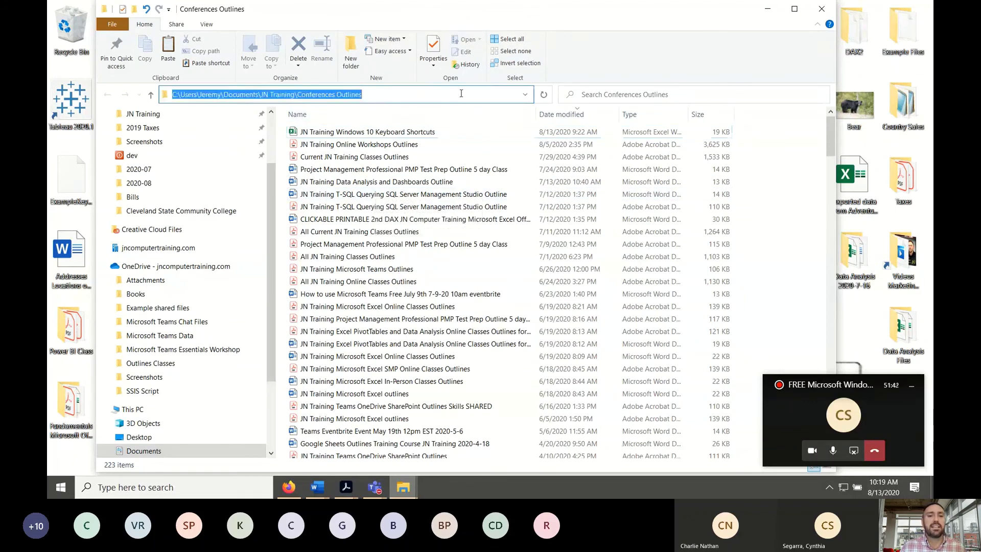
click(398, 92)
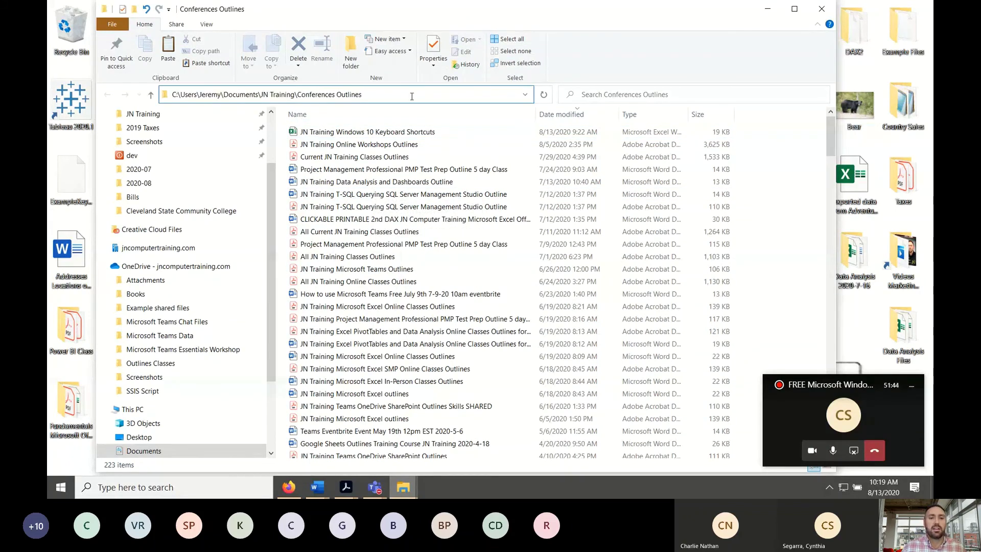
drag(412, 92, 170, 94)
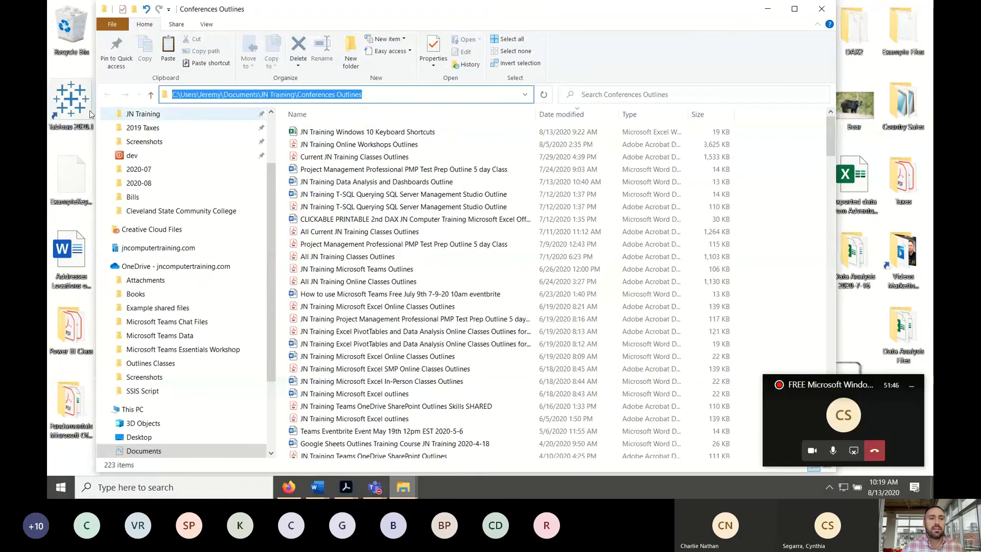
click(386, 93)
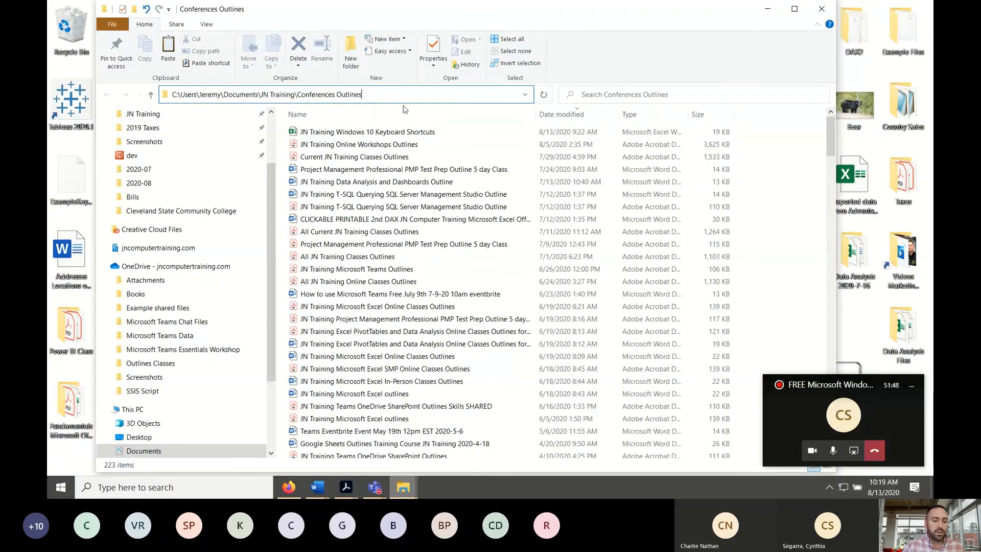
key(ctrl+a)
key(ctrl+c)
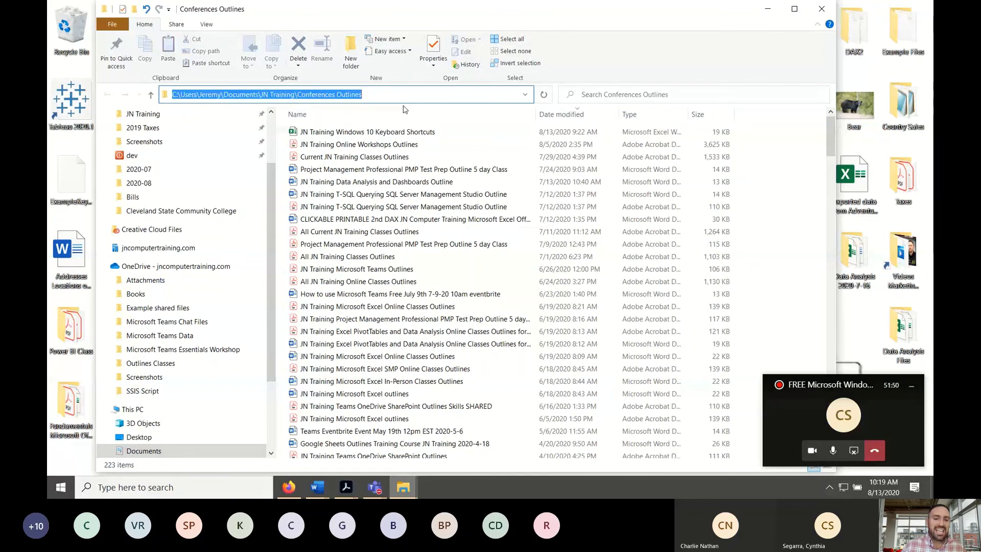
Step: Switch to the Addresses Locations document in Word, paste the copied folder path on a new last line, and label it "Outlines:"
mouse_move(322, 491)
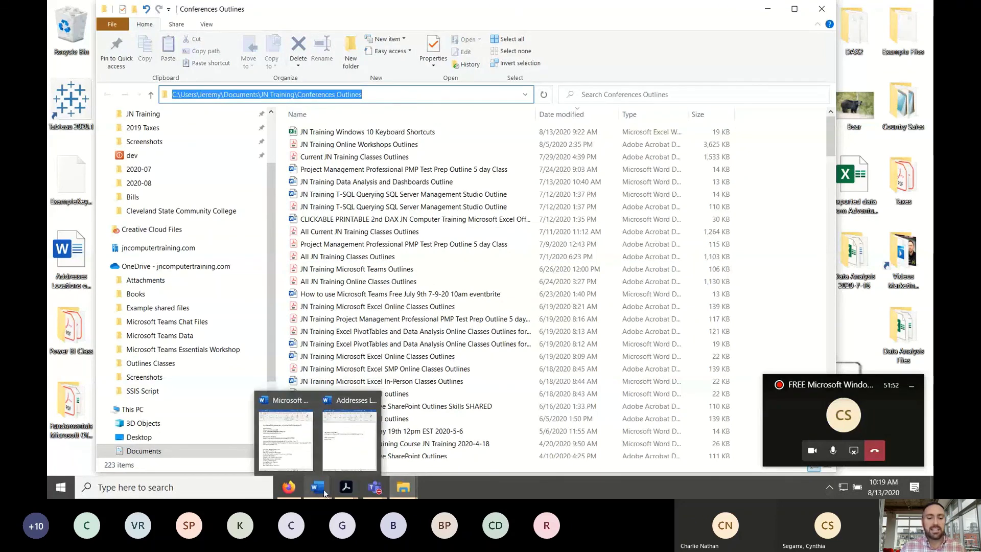
click(349, 432)
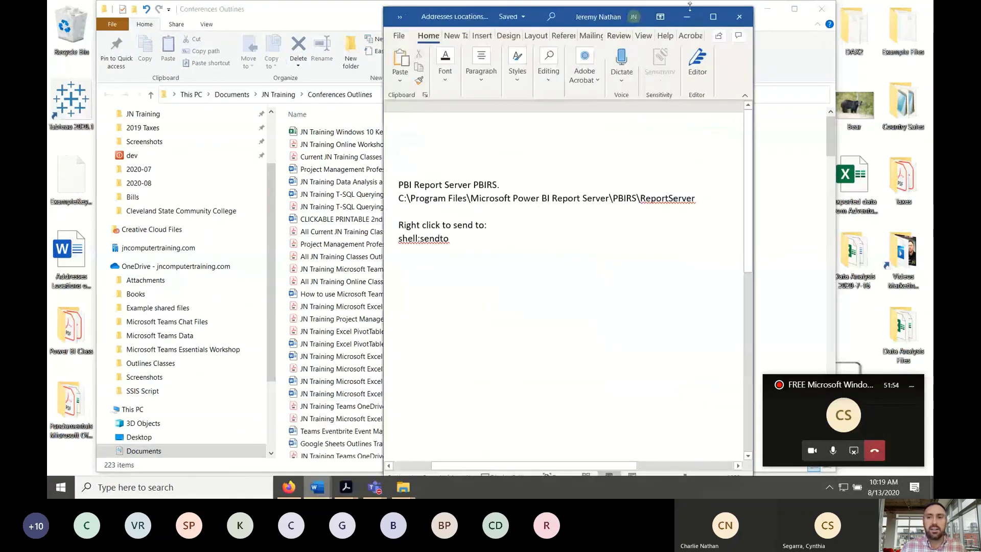
click(714, 16)
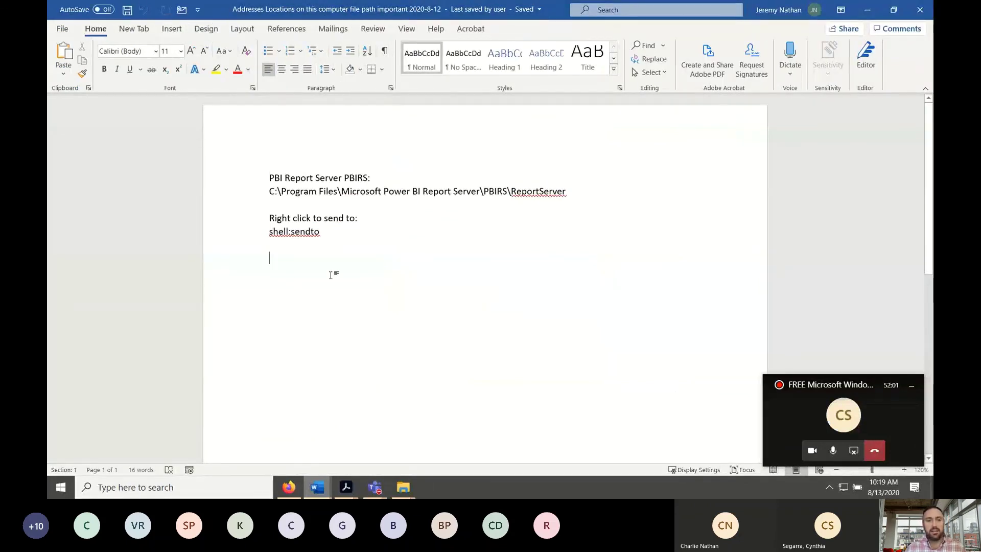
key(Return)
key(ctrl+v)
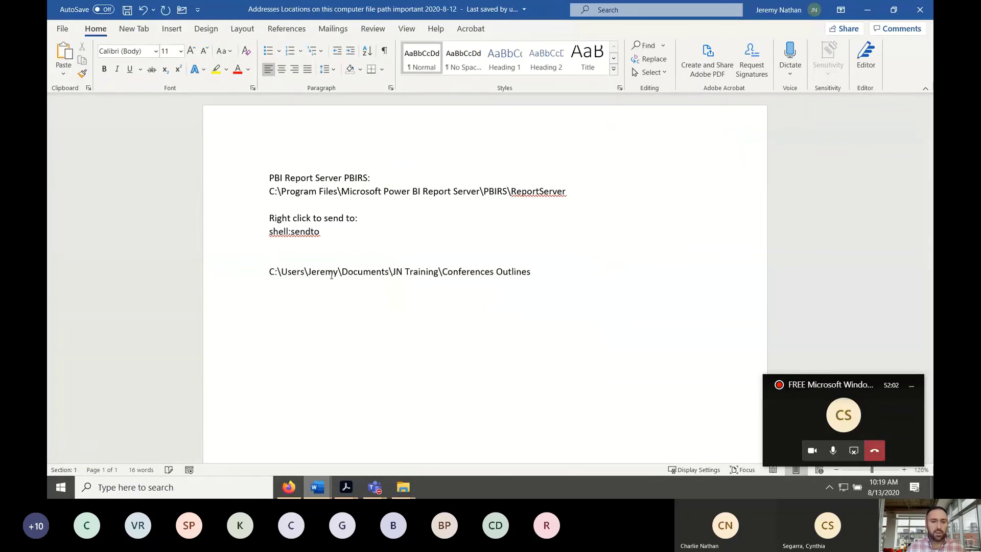
click(290, 257)
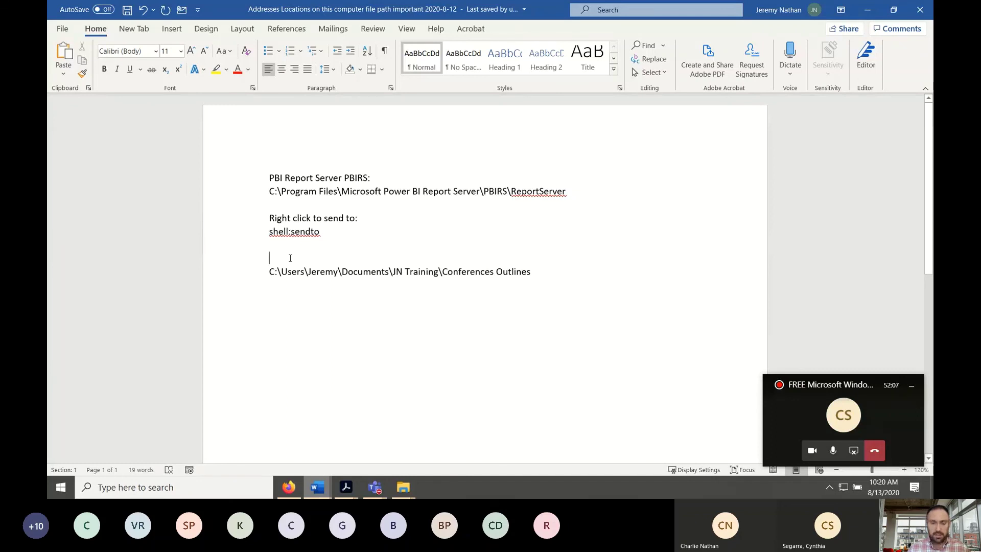
text(Outlines:)
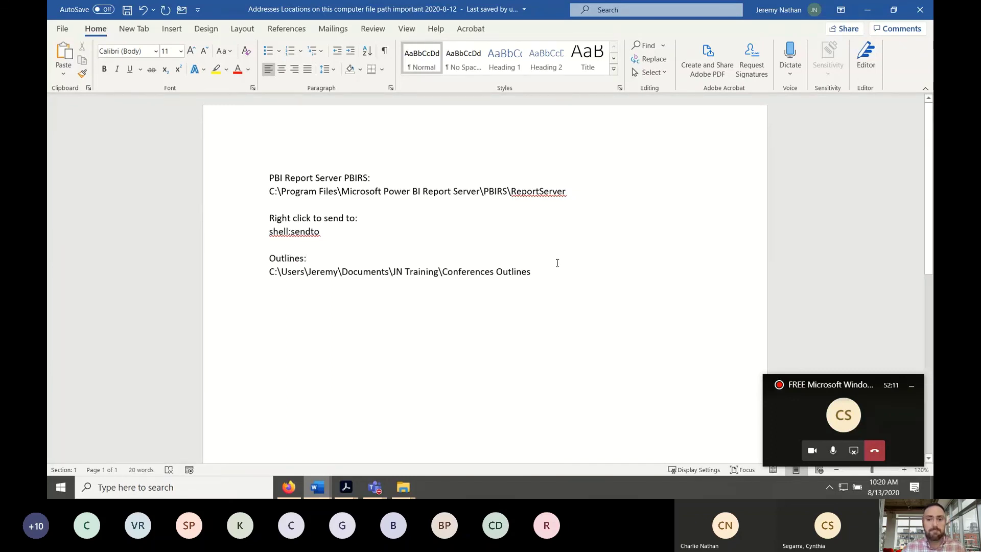
Step: Select the entire ReportServer folder path below the "PBI Report Server PBIRS:" label
click(340, 178)
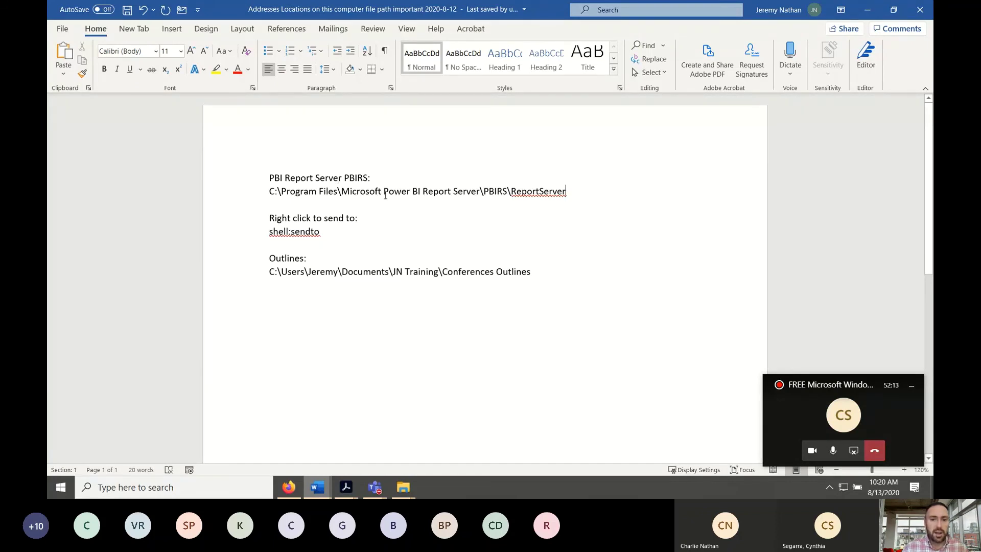
drag(309, 192, 373, 179)
click(412, 191)
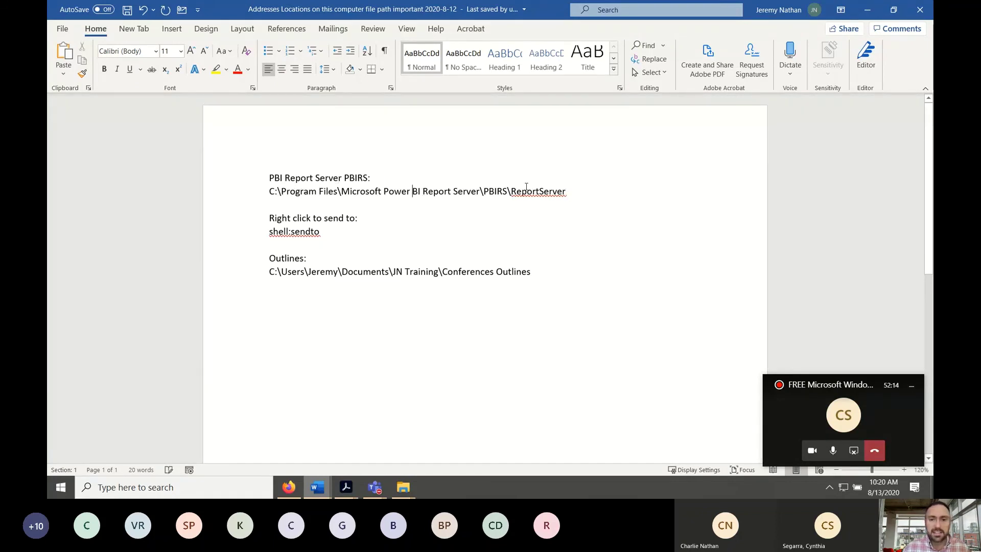
drag(567, 190, 512, 196)
click(483, 191)
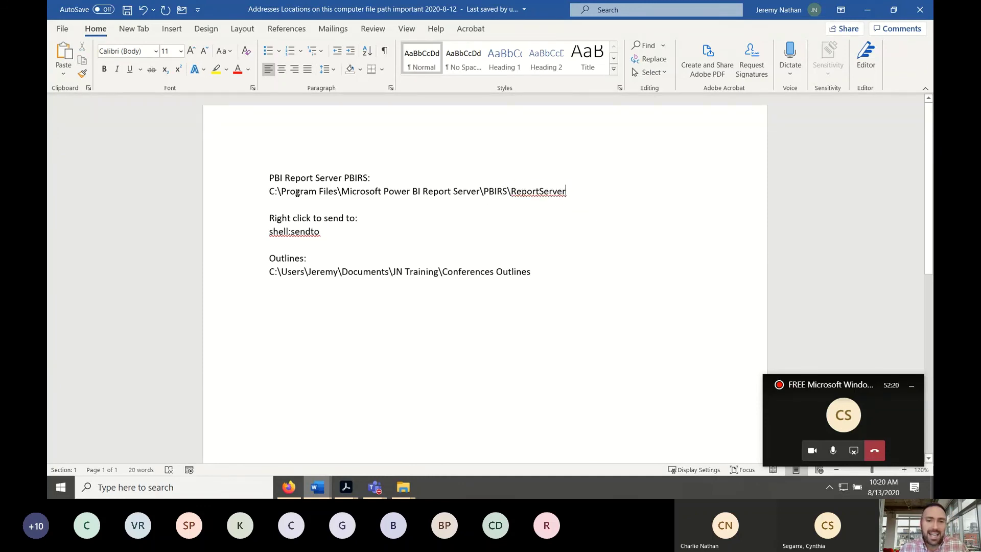
drag(579, 191, 411, 192)
key(Down)
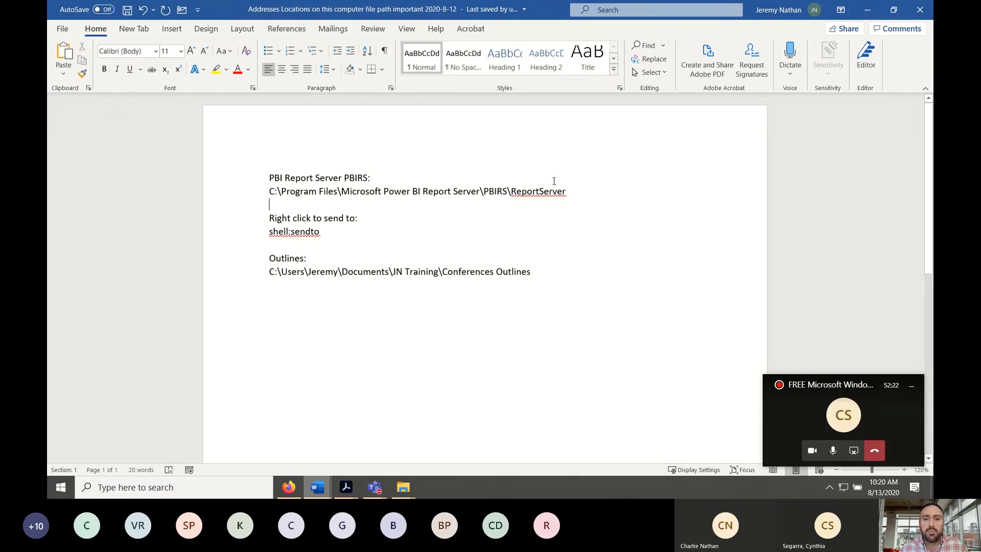
drag(569, 186, 267, 191)
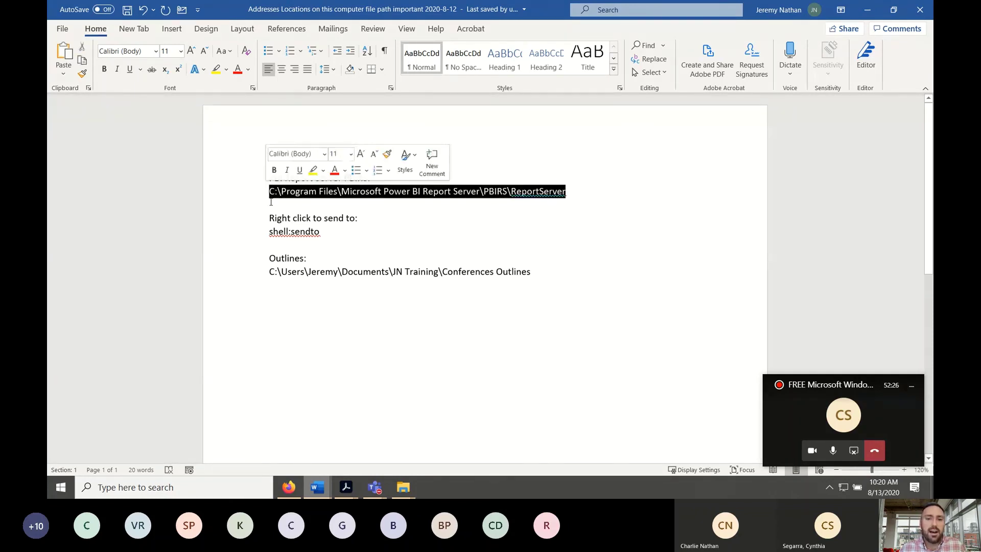